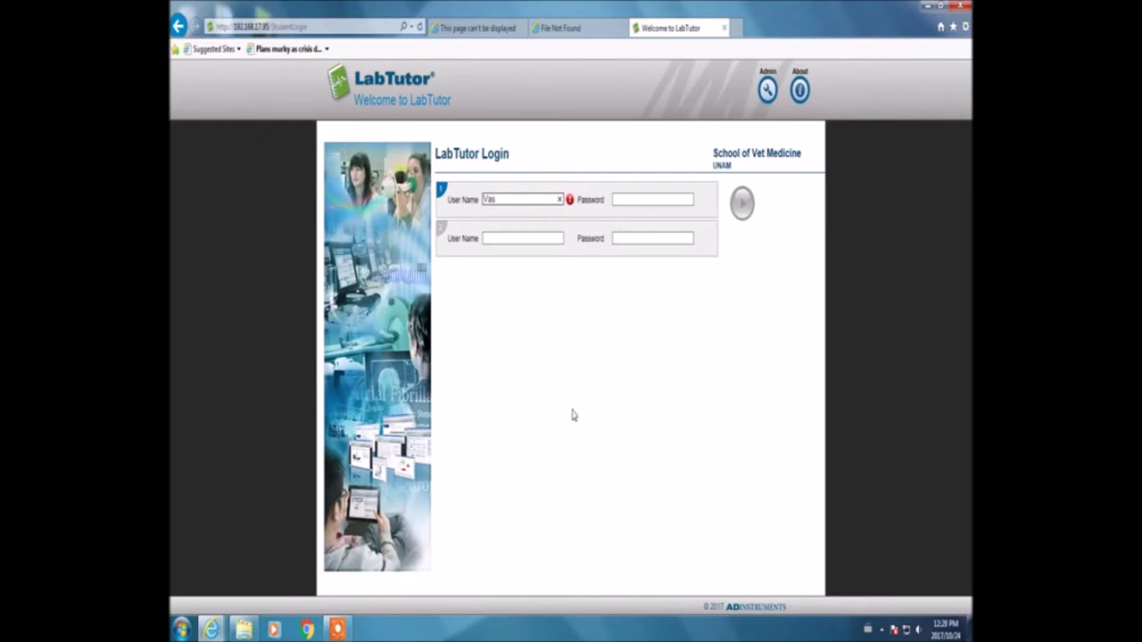
# Log in to LabTutor with the student's user name and password.
pyautogui.write('m')
pyautogui.click(672, 200)
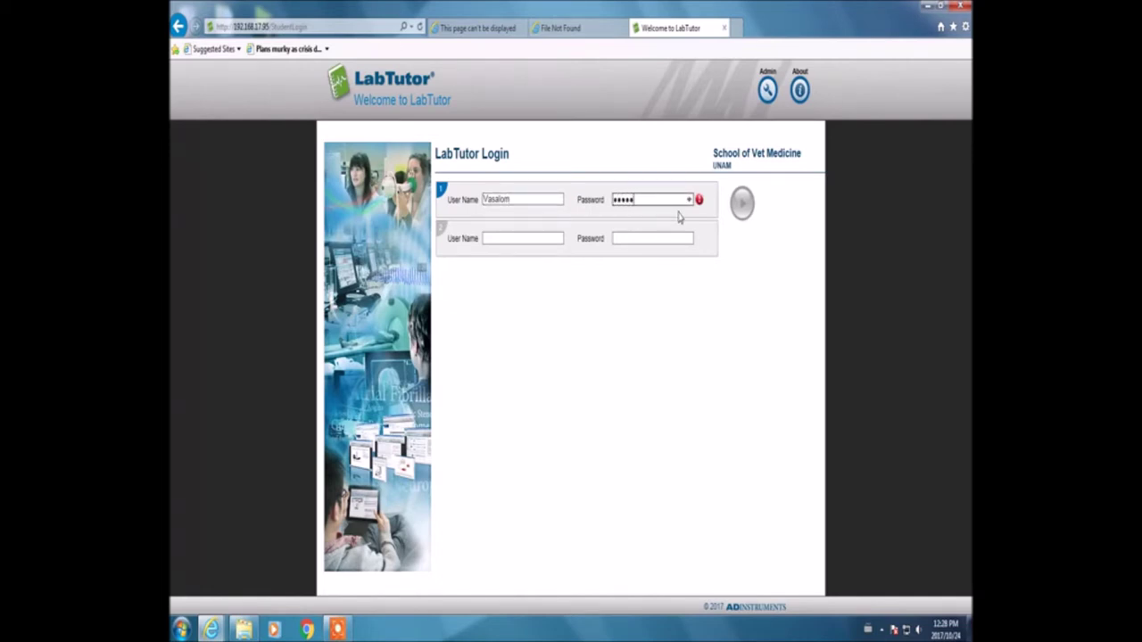
pyautogui.click(742, 203)
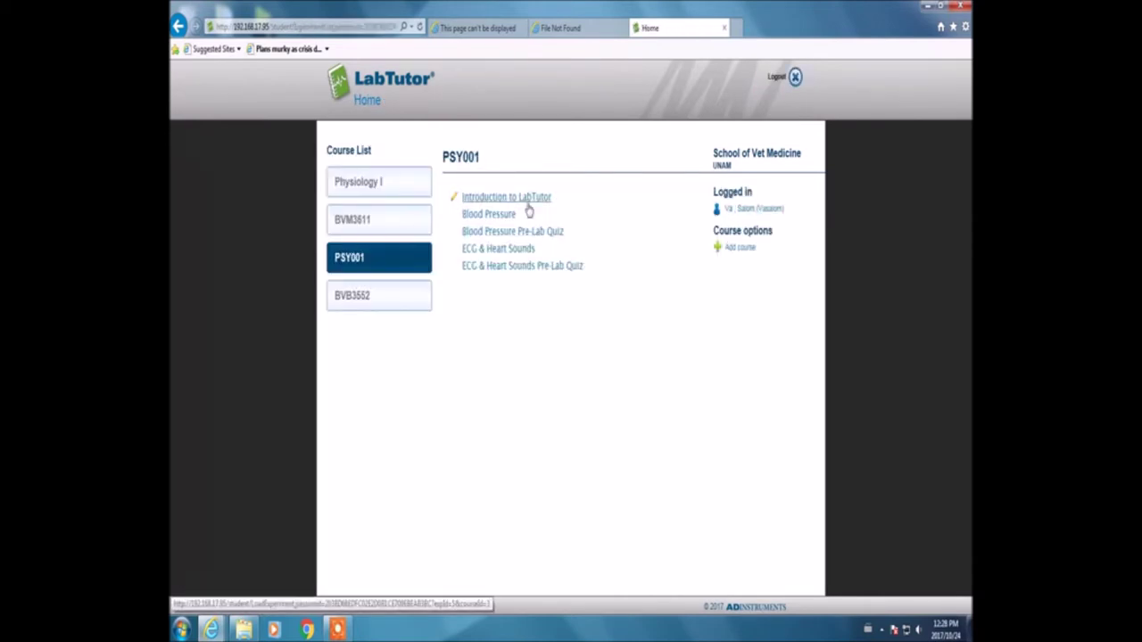
# Open the Introduction to LabTutor experiment and read its learning objectives.
pyautogui.click(528, 208)
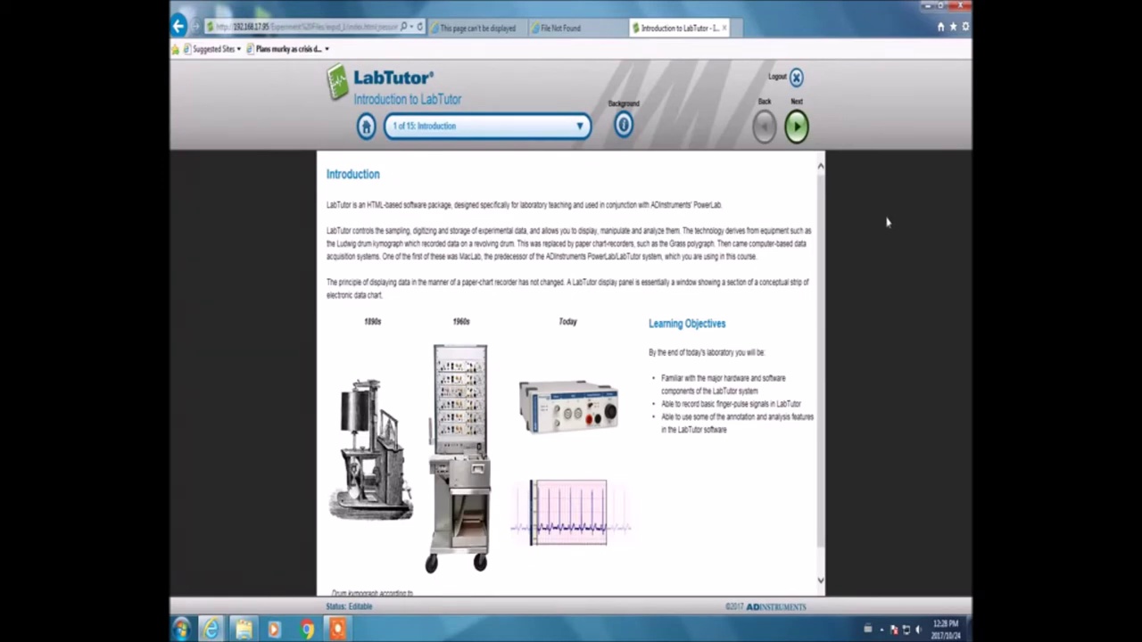
pyautogui.scroll(-1, 813, 299)
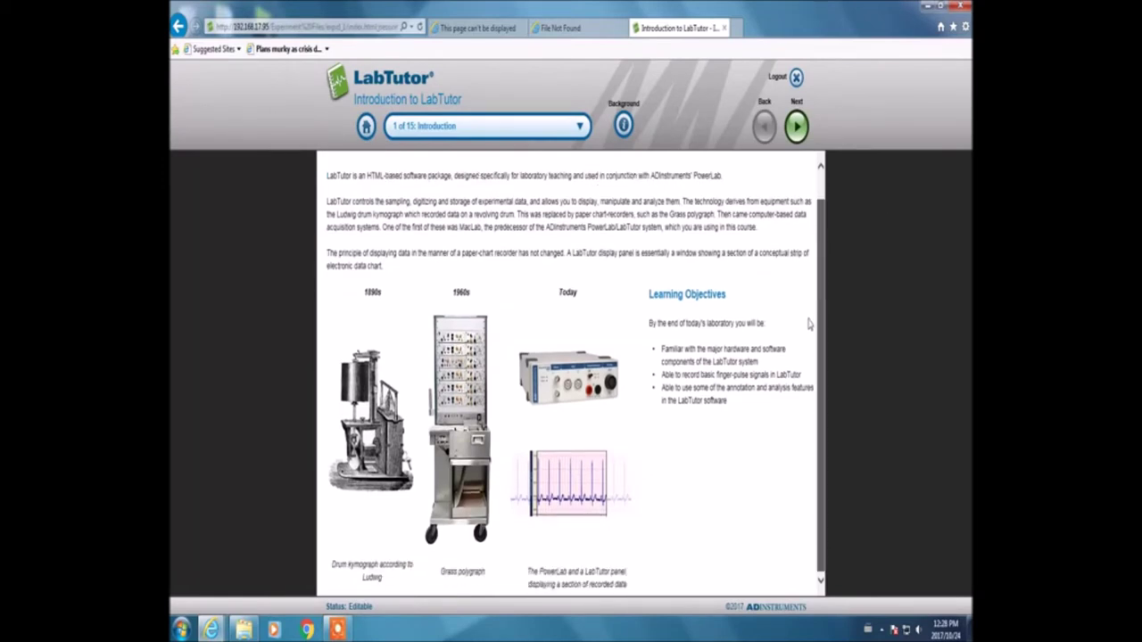
pyautogui.moveTo(817, 317); pyautogui.dragTo(836, 253)
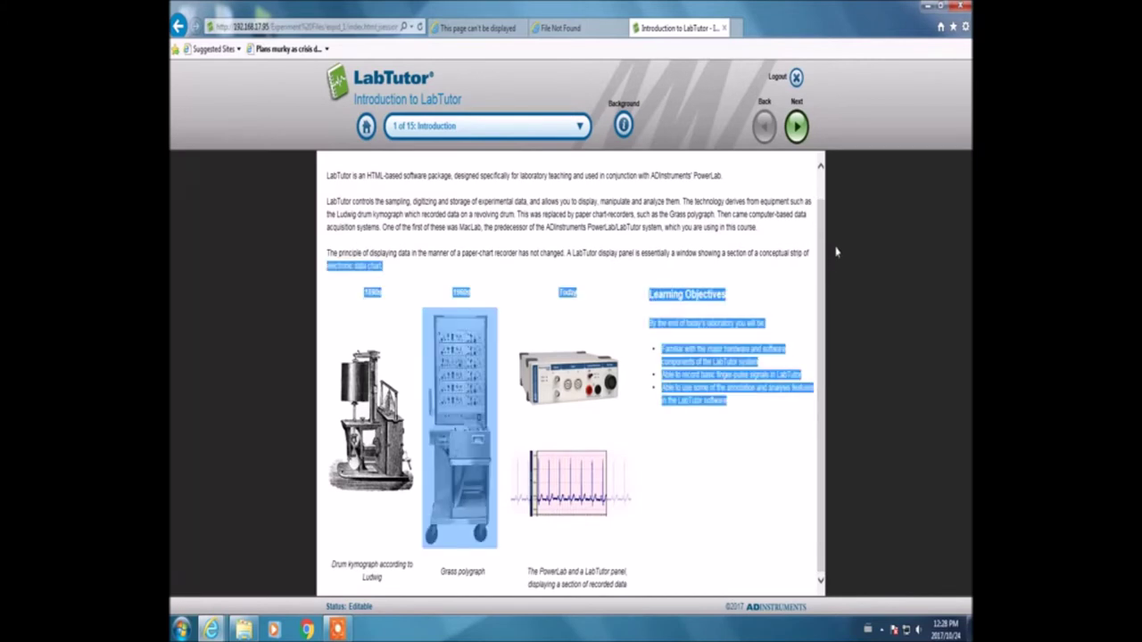
pyautogui.click(845, 347)
# Page through the Data Acquisition, Transducers and The PowerLab sections.
pyautogui.click(797, 127)
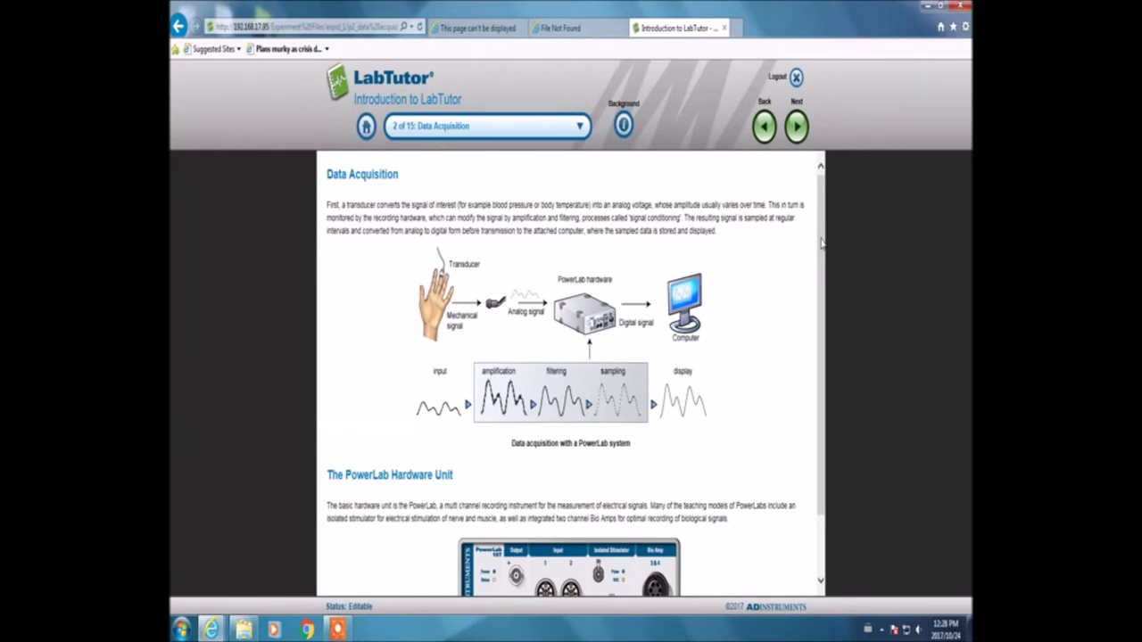
pyautogui.scroll(-2, 822, 242)
pyautogui.scroll(2, 825, 243)
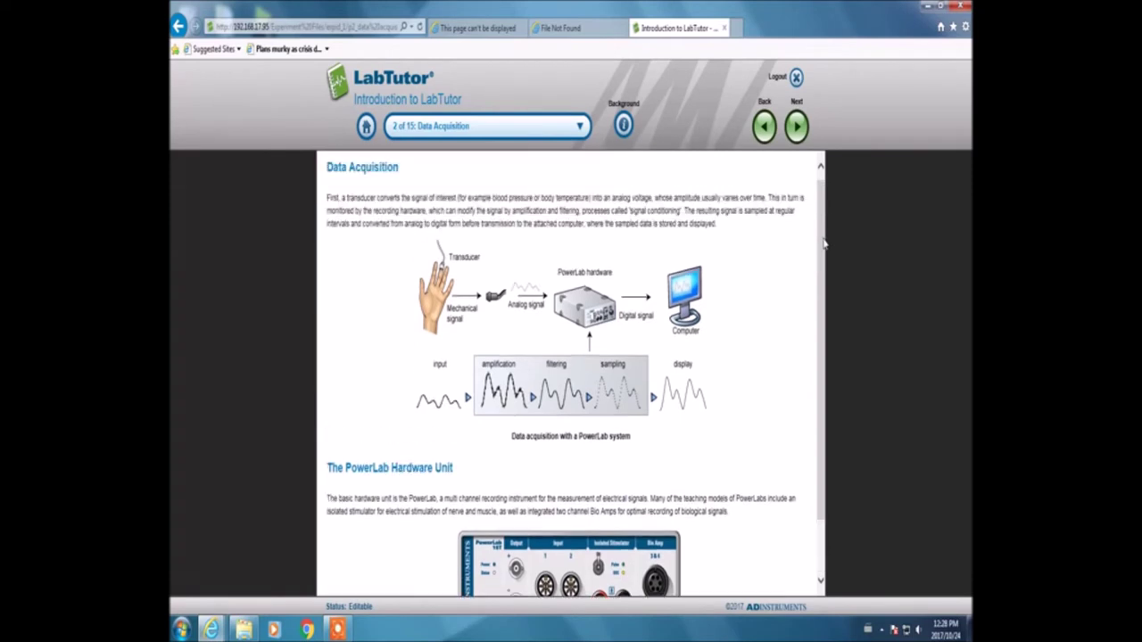
pyautogui.click(796, 127)
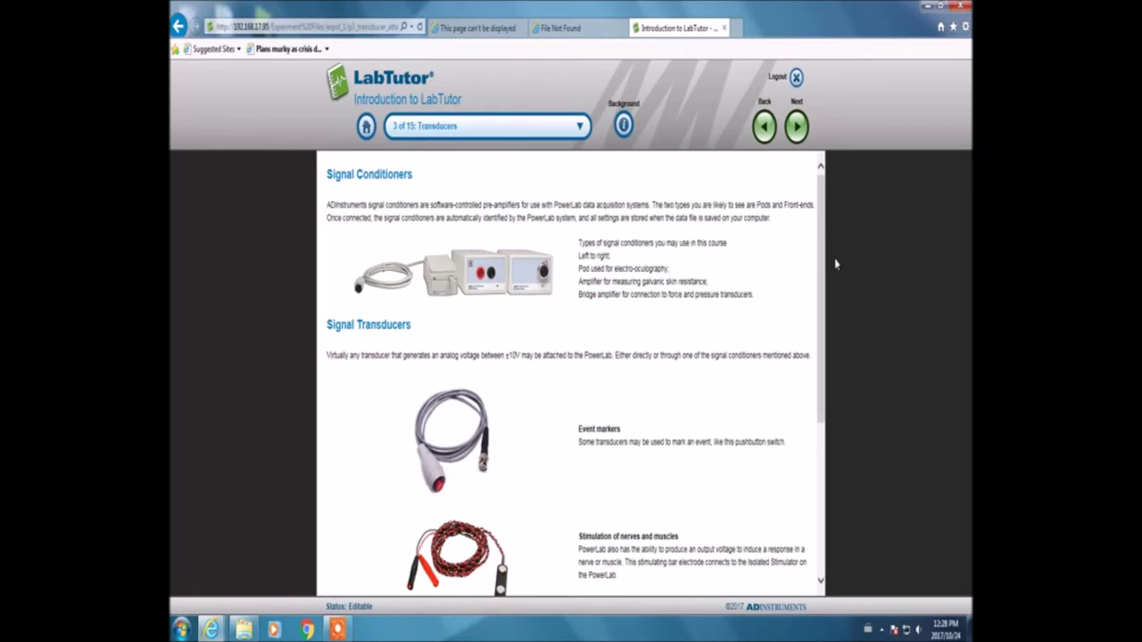
pyautogui.scroll(-3, 819, 277)
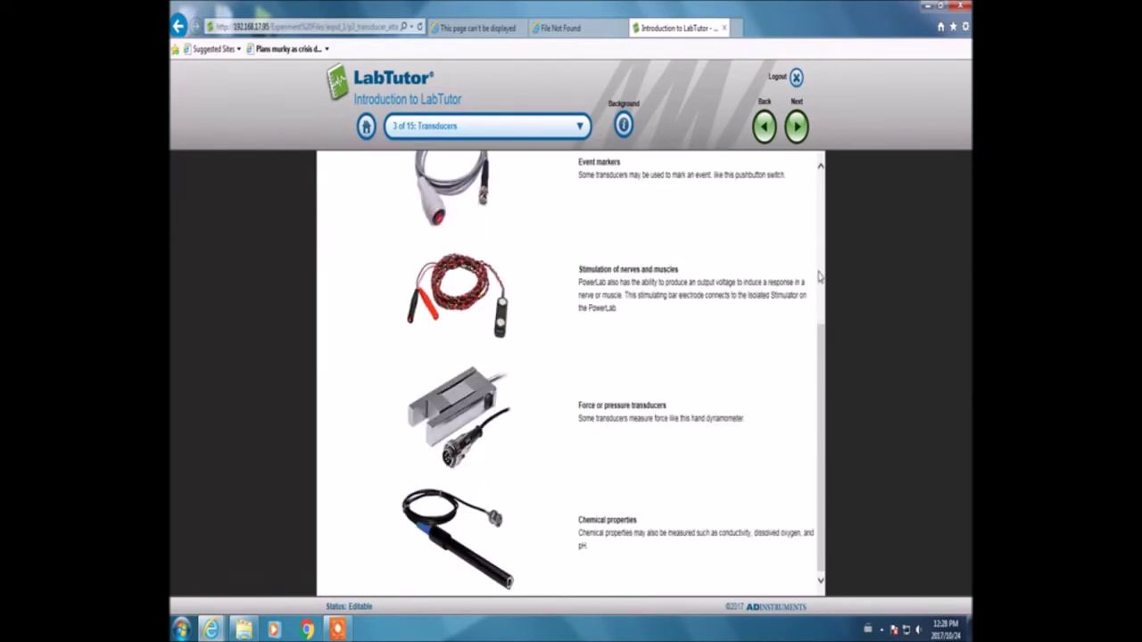
pyautogui.scroll(3, 818, 276)
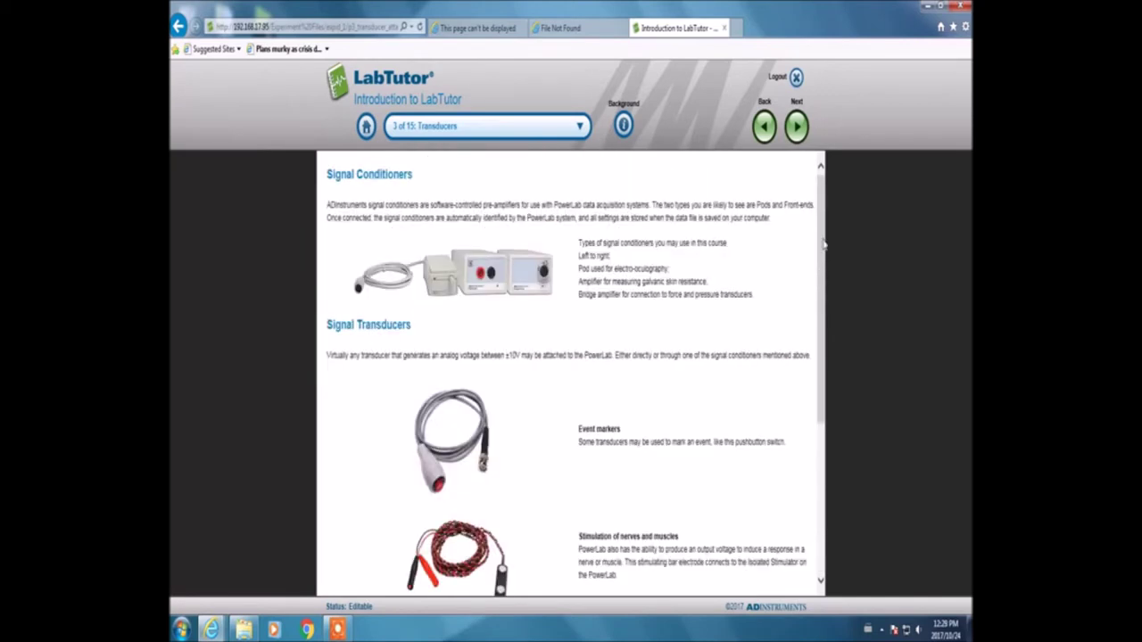
pyautogui.click(797, 126)
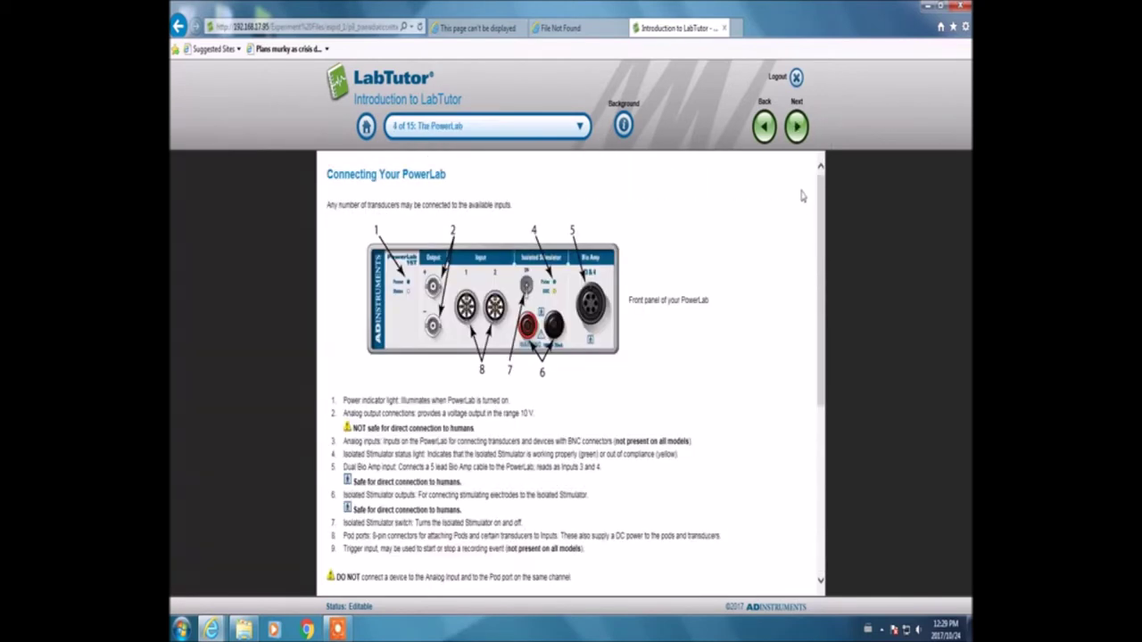
pyautogui.scroll(-1, 812, 236)
pyautogui.scroll(-4, 811, 236)
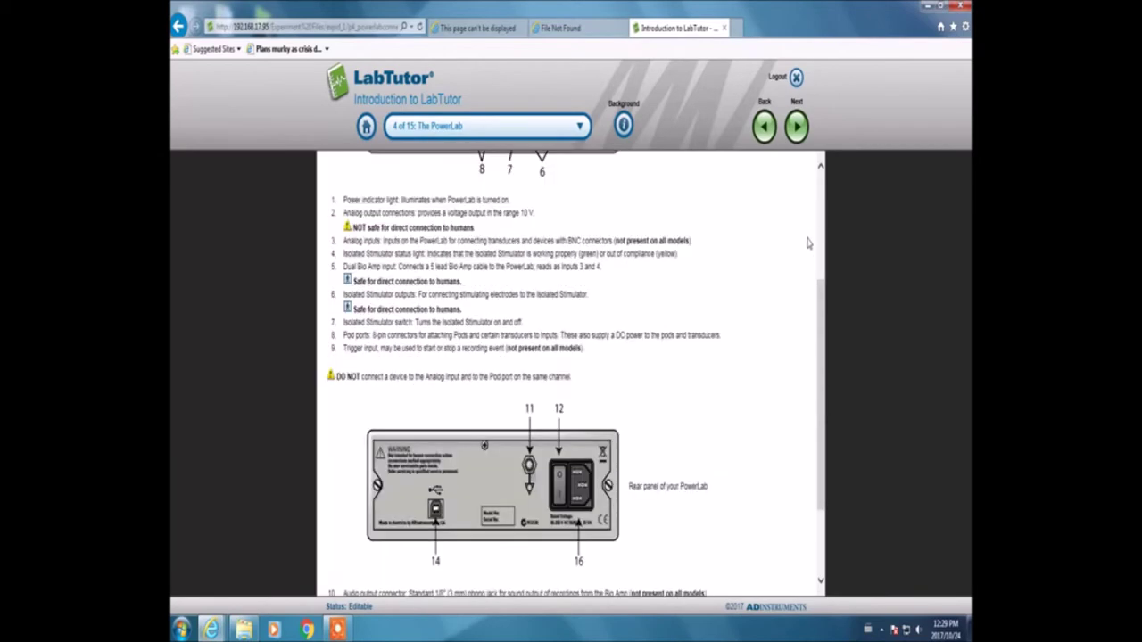
pyautogui.scroll(5, 808, 242)
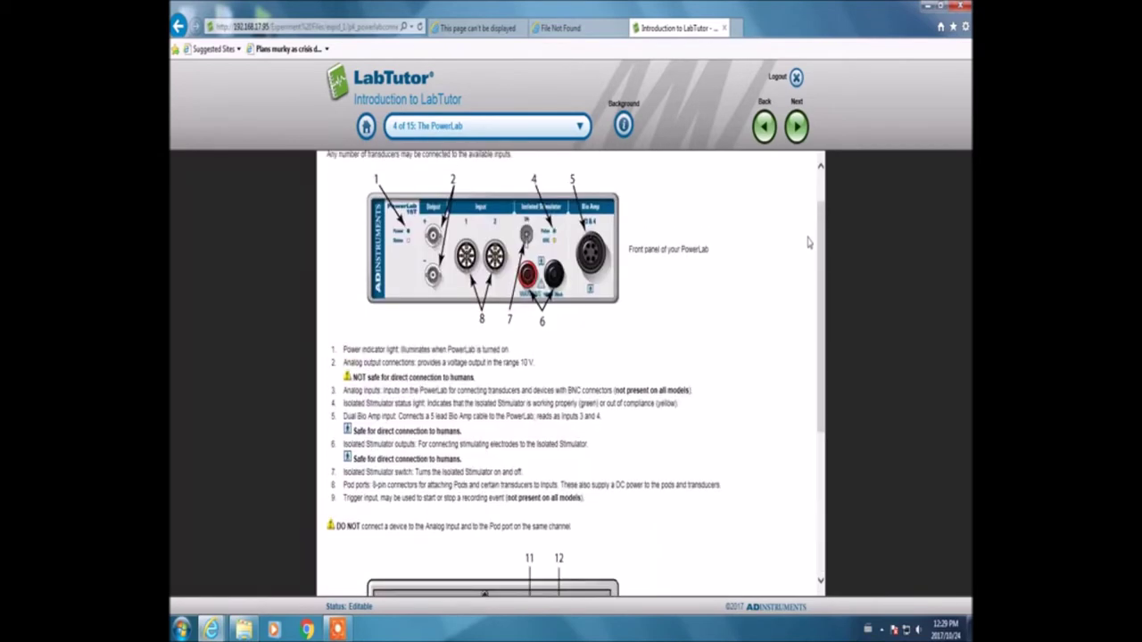
# Advance past Experiment Layout and Basic Setup to page 7 of 15, Recording Data.
pyautogui.click(800, 129)
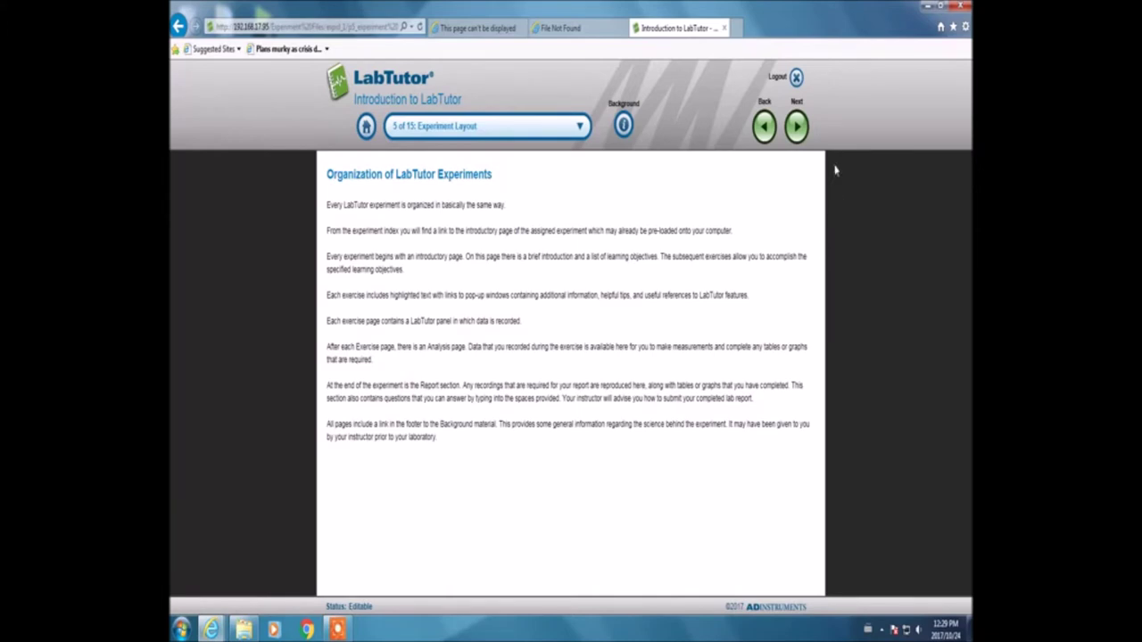
pyautogui.click(796, 130)
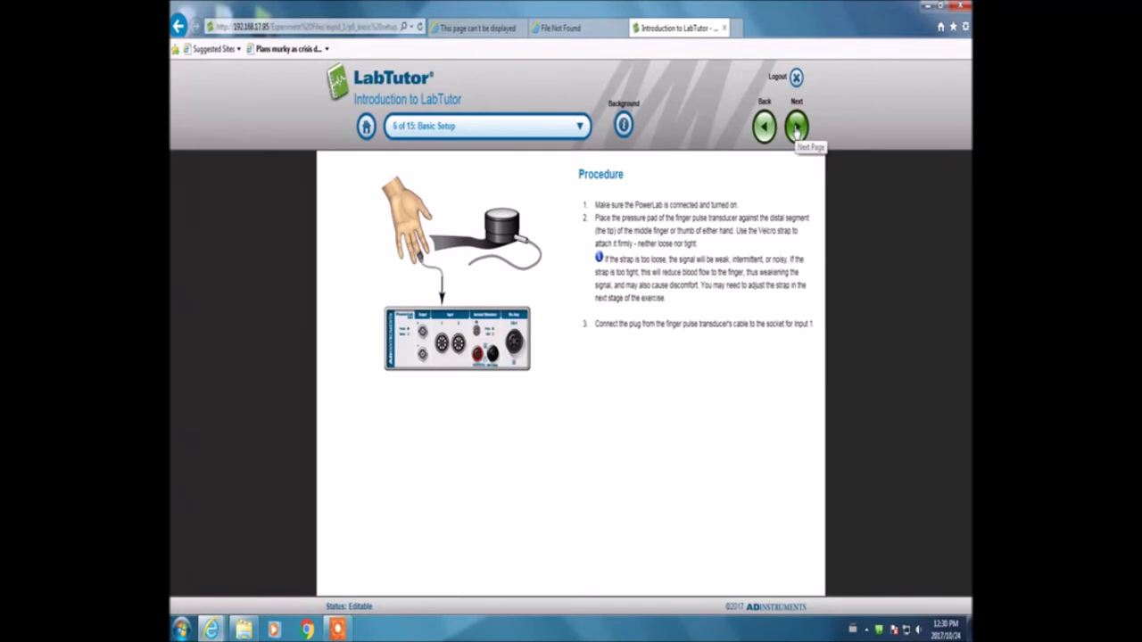
pyautogui.click(797, 130)
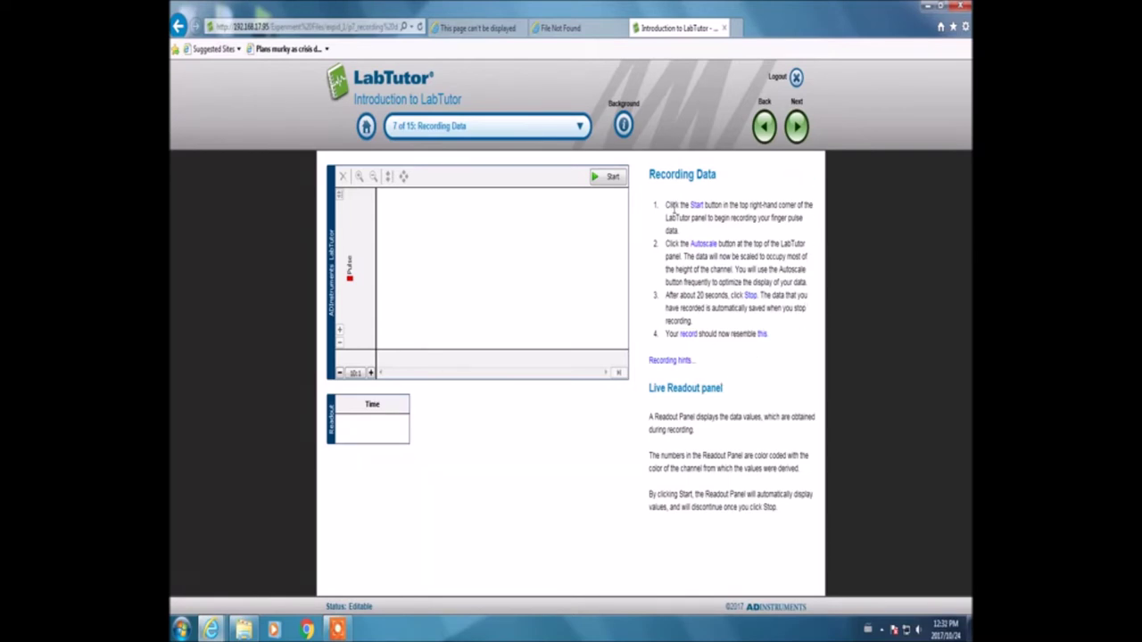
# Record about 20 seconds of finger pulse, autoscaling the trace to fill the chart.
pyautogui.click(613, 177)
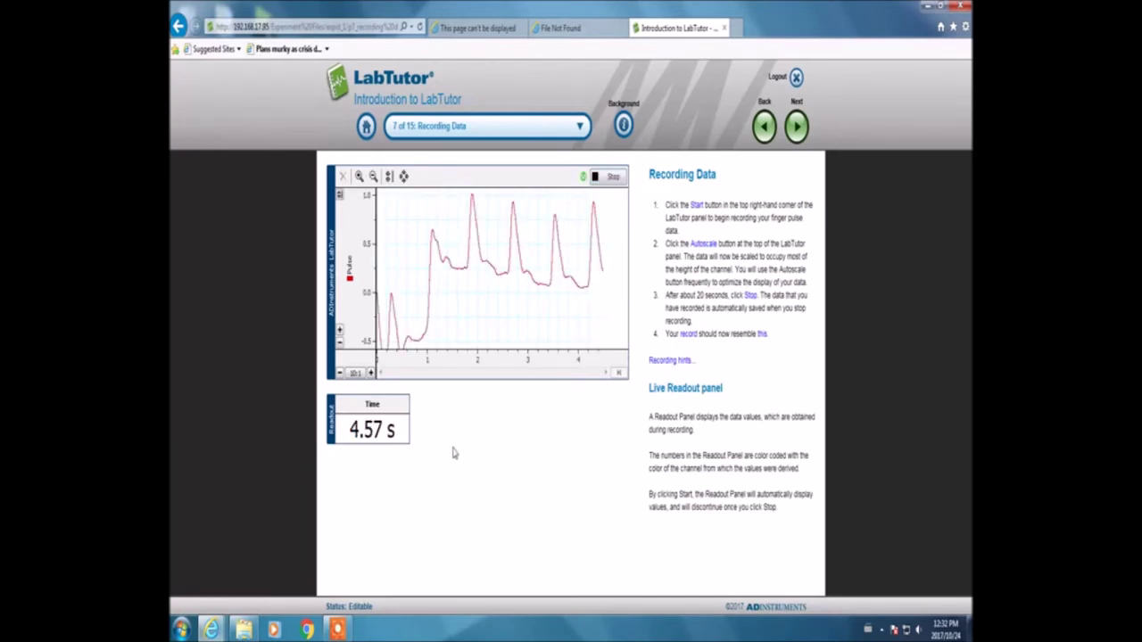
pyautogui.click(404, 177)
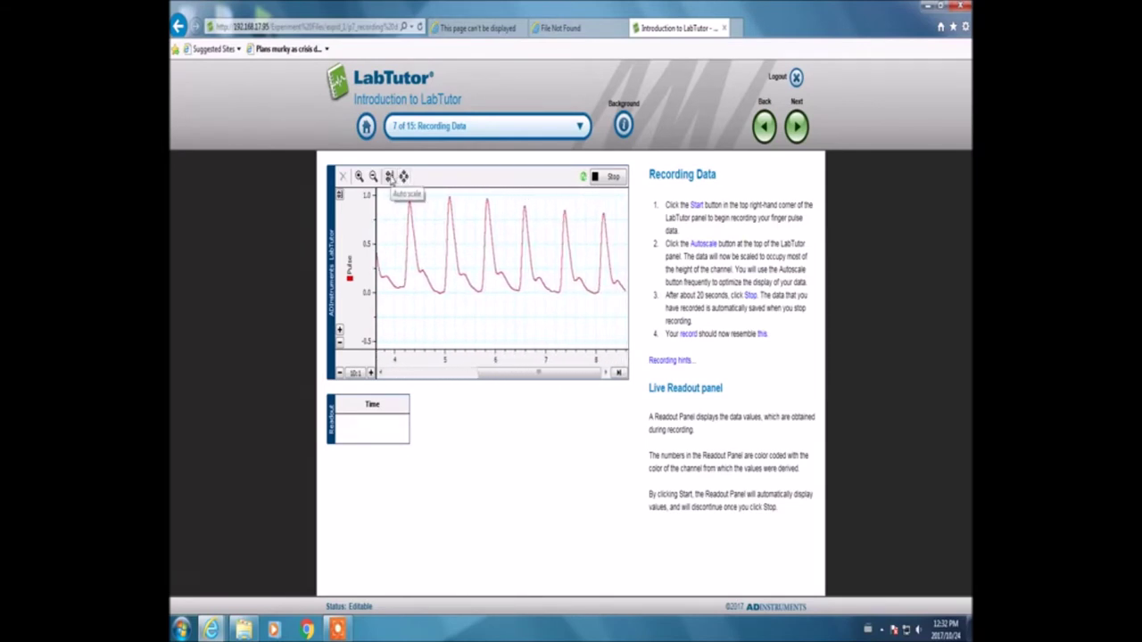
pyautogui.click(389, 176)
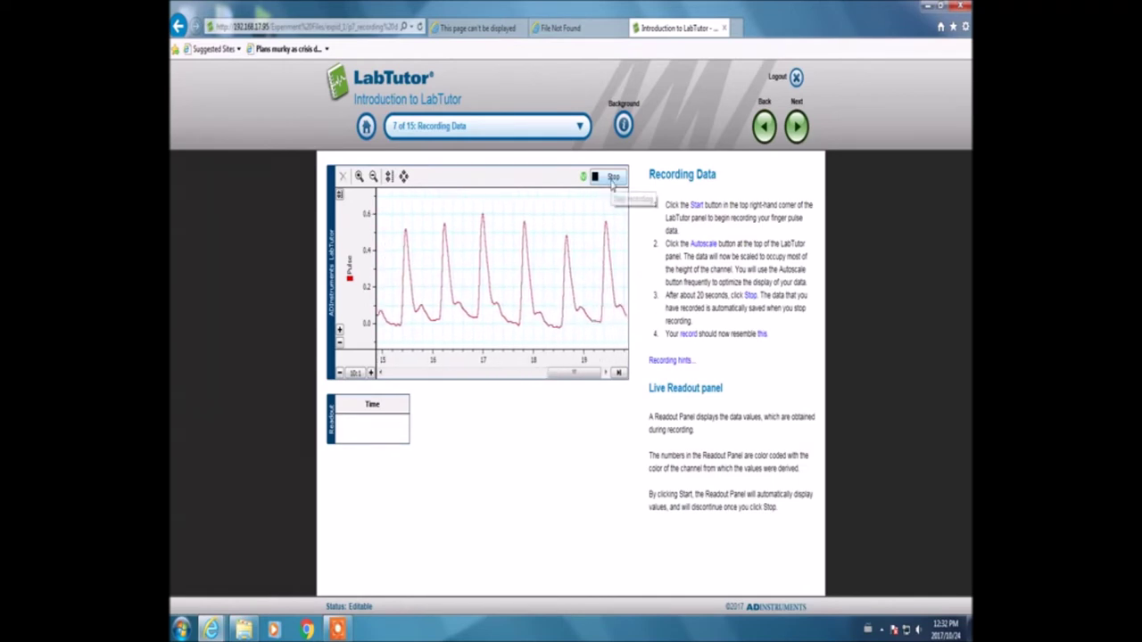
pyautogui.click(612, 177)
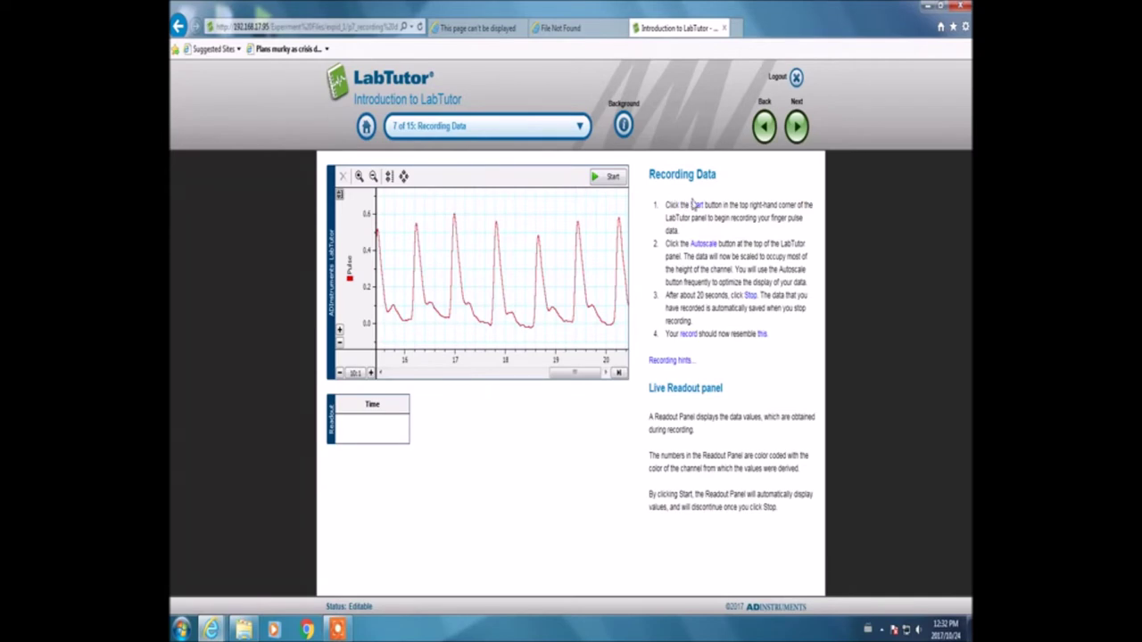
# Compare the recording with the typical finger pulse example, then continue to Scrolling.
pyautogui.click(763, 336)
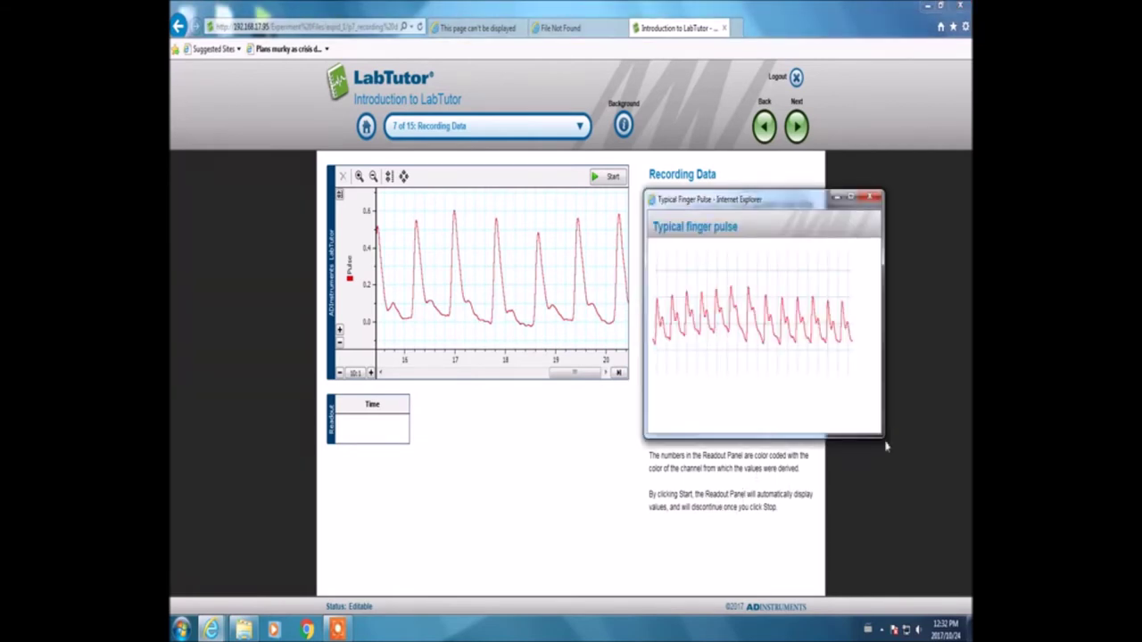
pyautogui.click(837, 196)
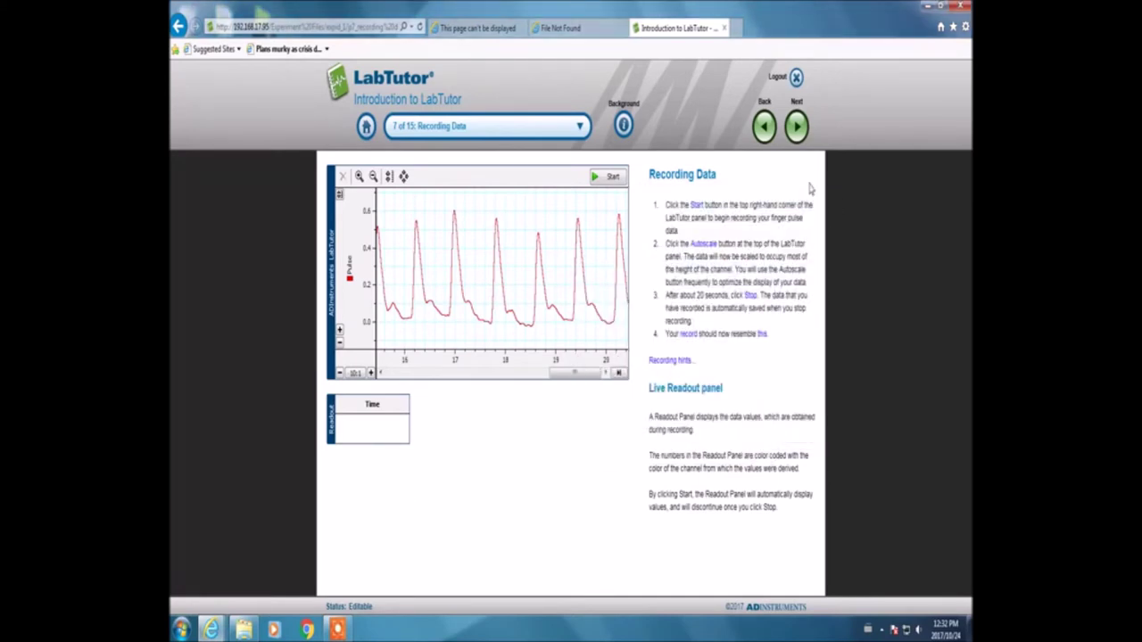
pyautogui.click(797, 127)
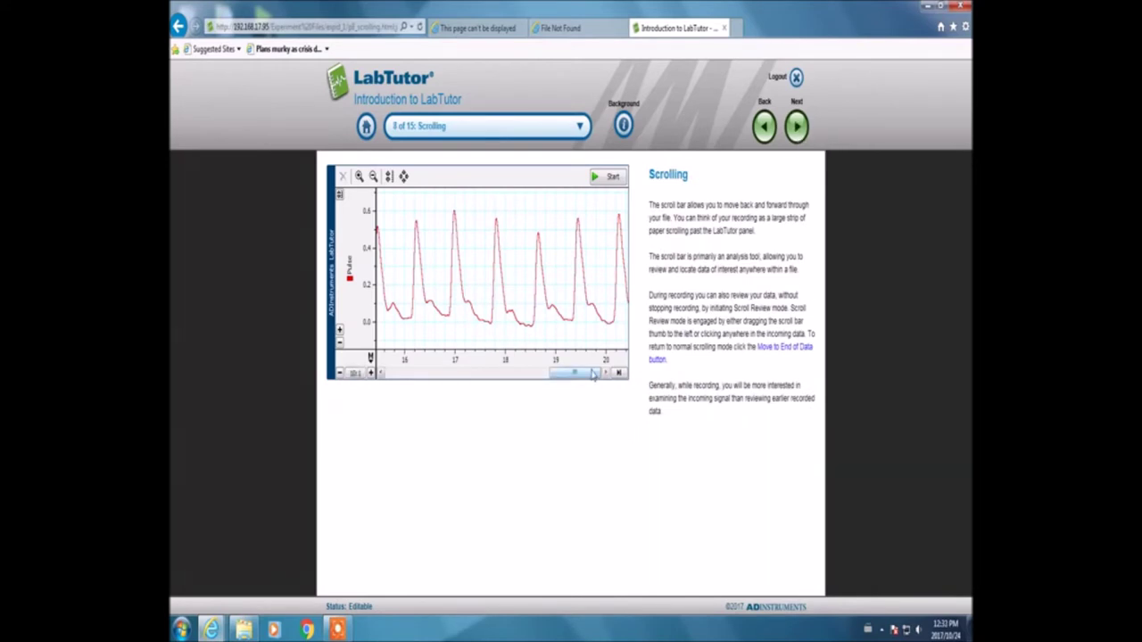
# Scroll back through earlier pulse data, then advance to page 9, Scaling & Compression Tools.
pyautogui.moveTo(593, 375)
pyautogui.mouseDown()
pyautogui.moveTo(390, 397)
pyautogui.moveTo(424, 378)
pyautogui.moveTo(575, 375)
pyautogui.mouseUp()
pyautogui.click(797, 127)
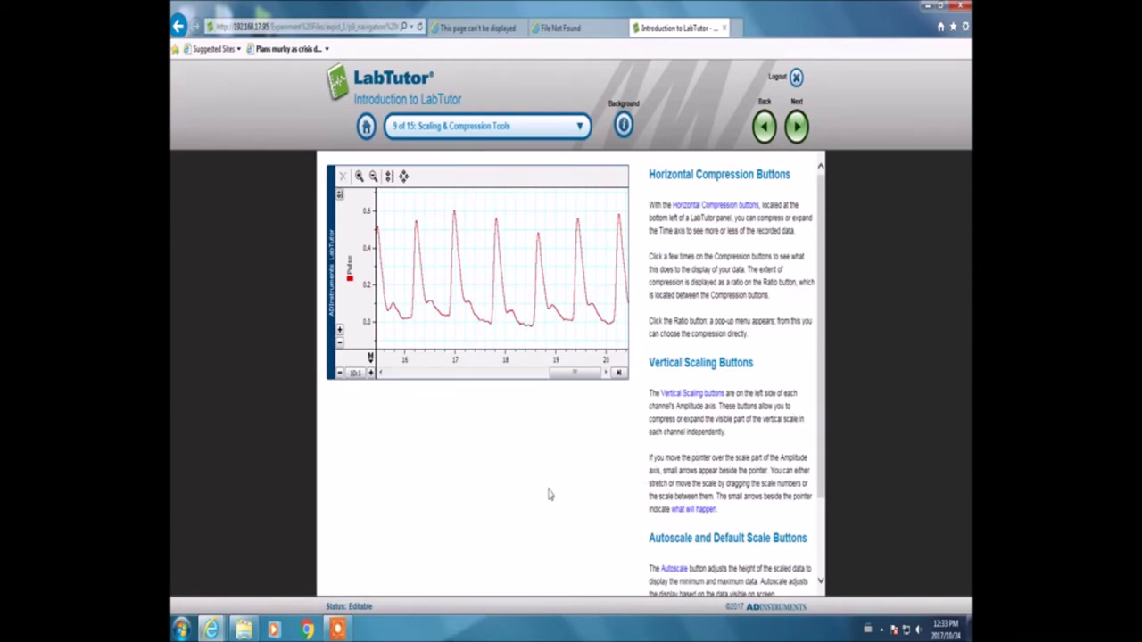
# Try time-axis ratios 5:1 and 2:1, then set the pulse trace compression to 20:1.
pyautogui.click(371, 373)
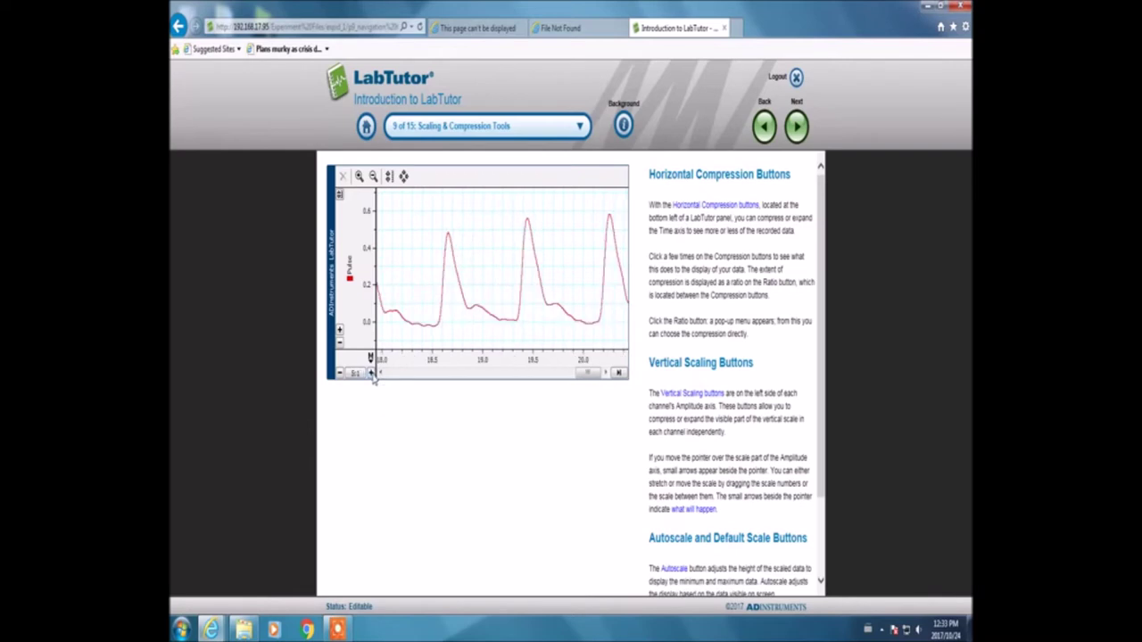
pyautogui.click(371, 373)
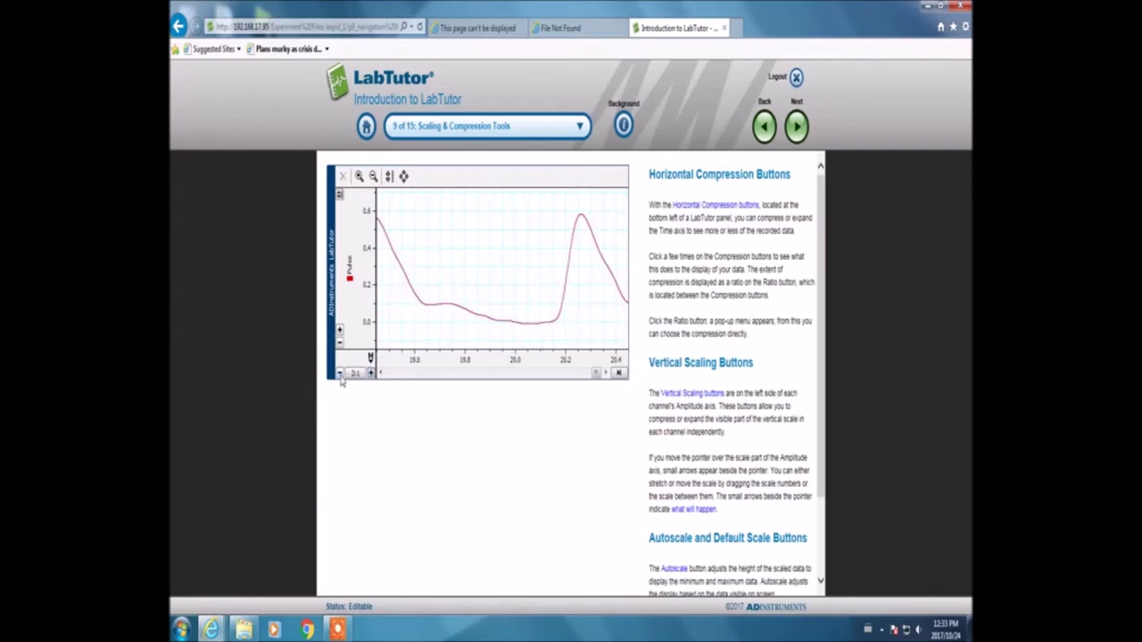
pyautogui.click(340, 374)
pyautogui.click(340, 375)
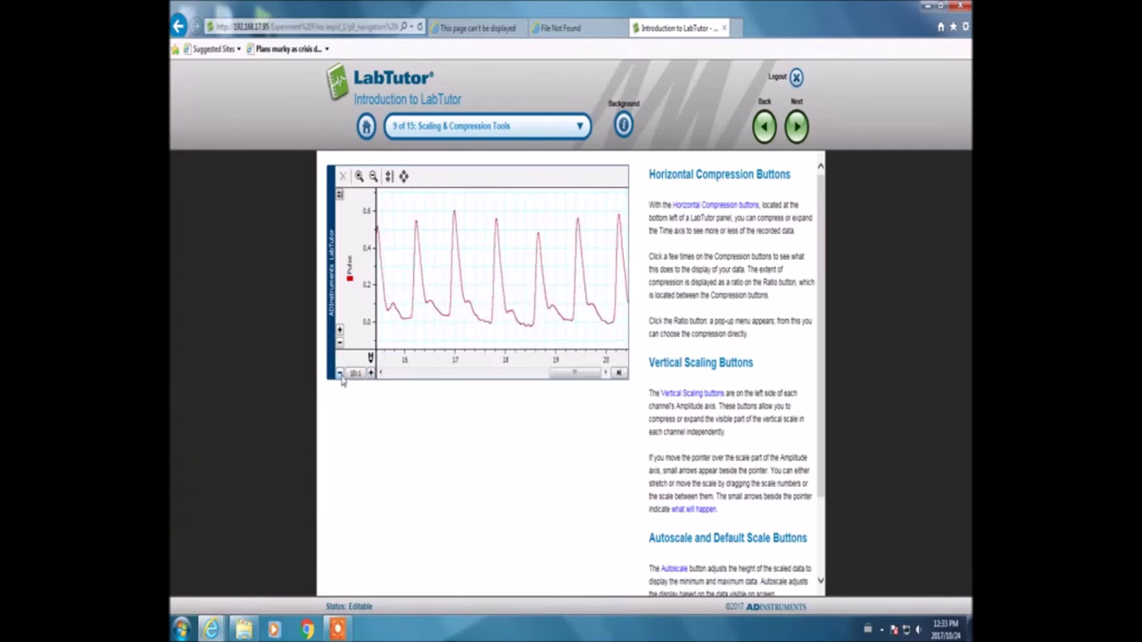
pyautogui.click(340, 375)
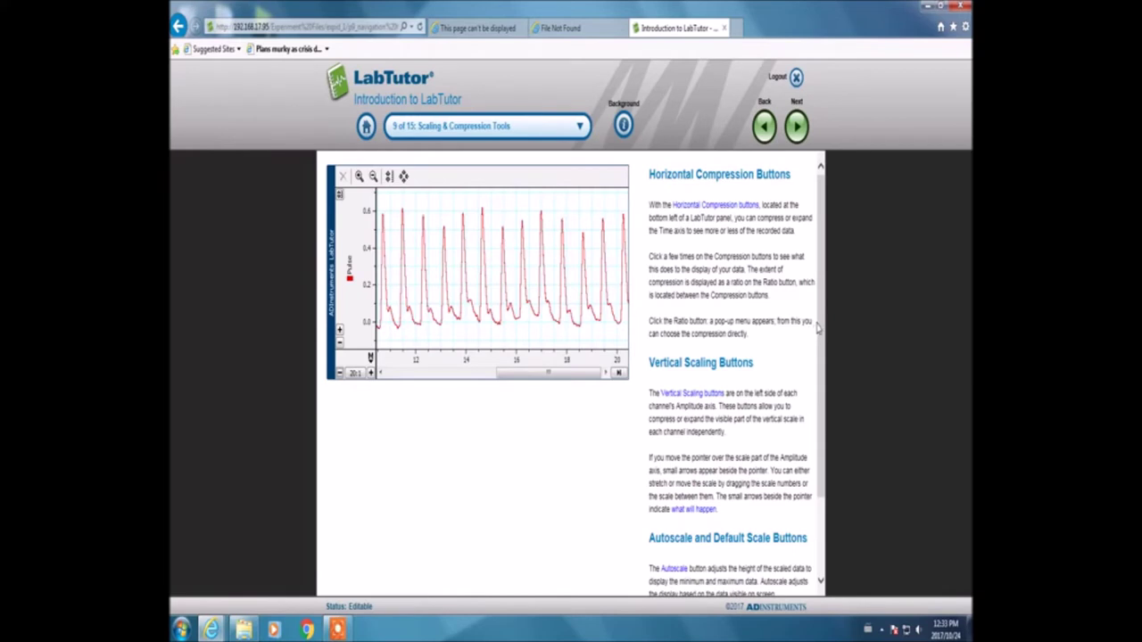
pyautogui.scroll(-1, 818, 330)
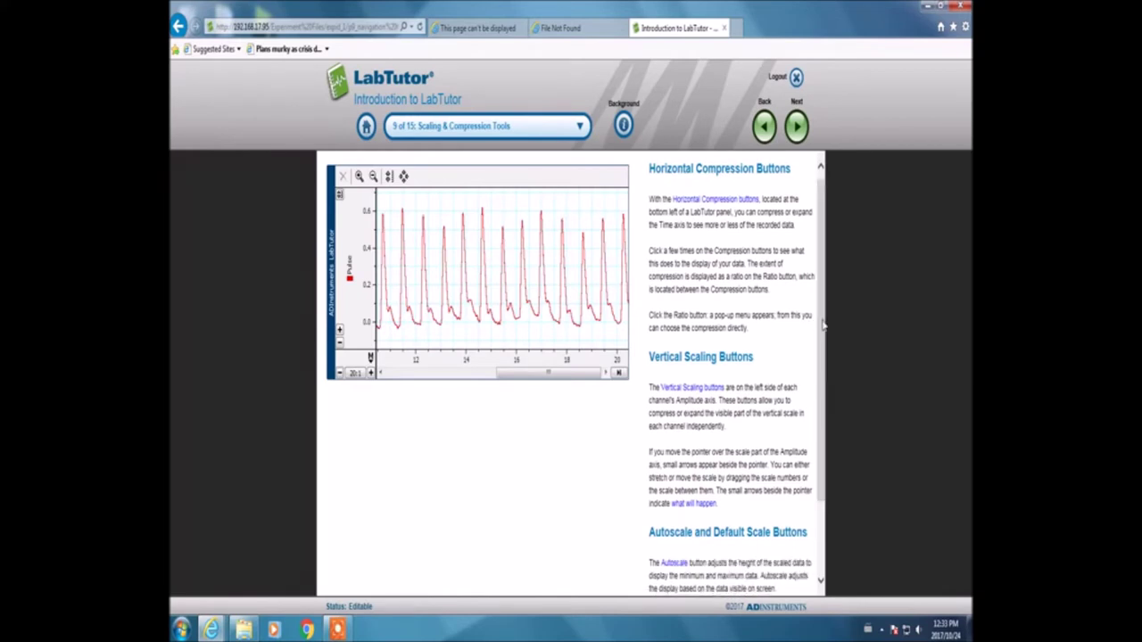
pyautogui.click(356, 372)
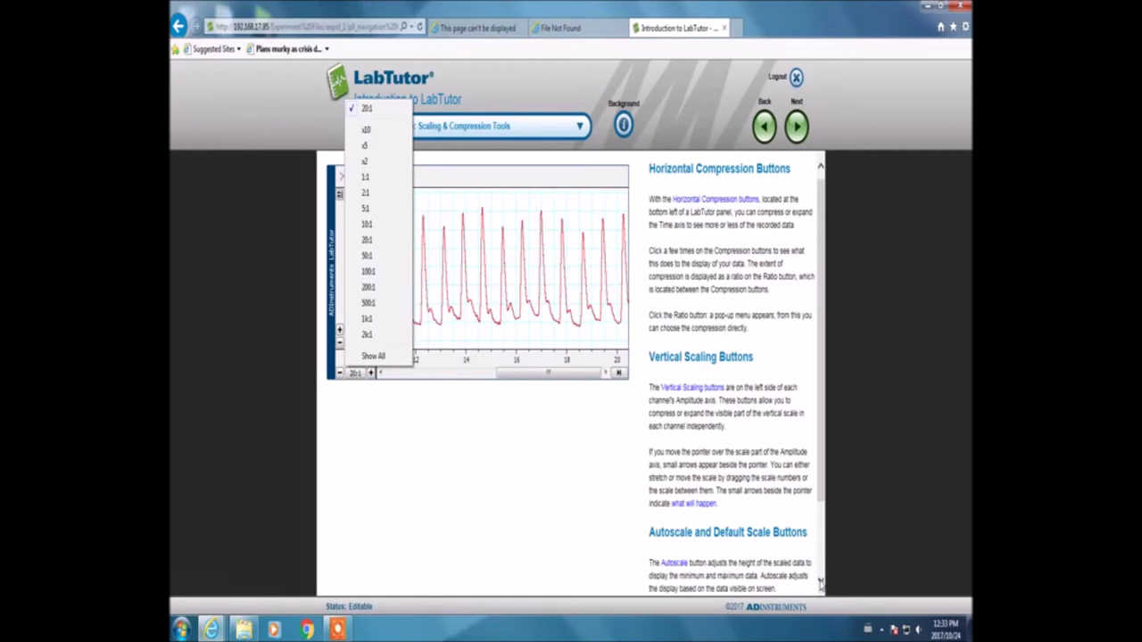
pyautogui.click(820, 582)
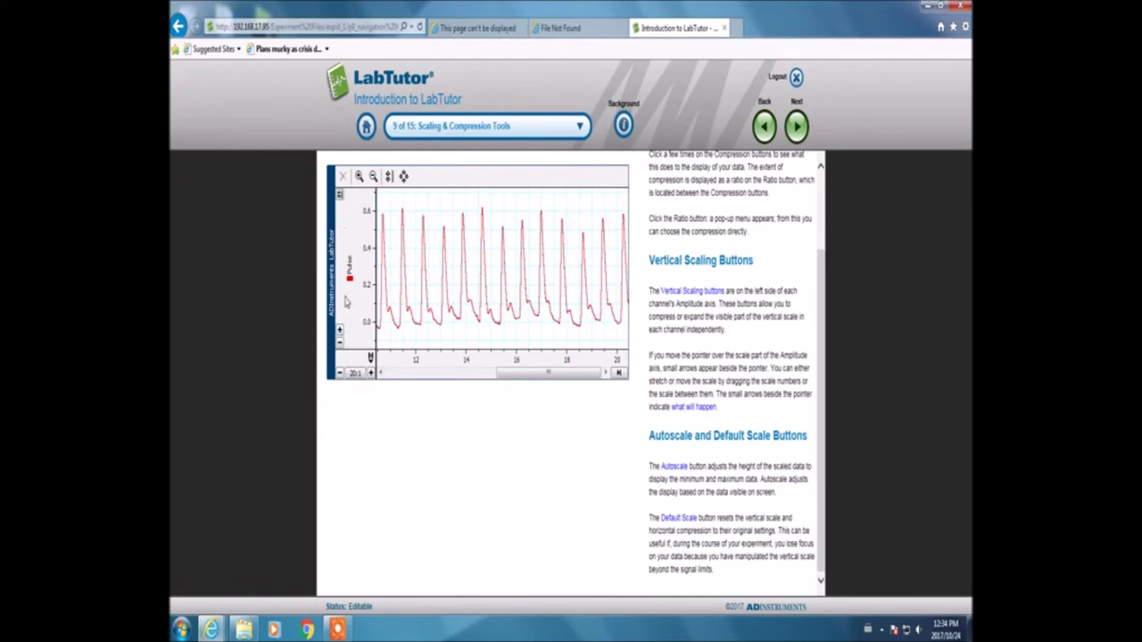
# Compress and autoscale the amplitude axis, restore the default scale, and continue to page 10.
pyautogui.click(339, 344)
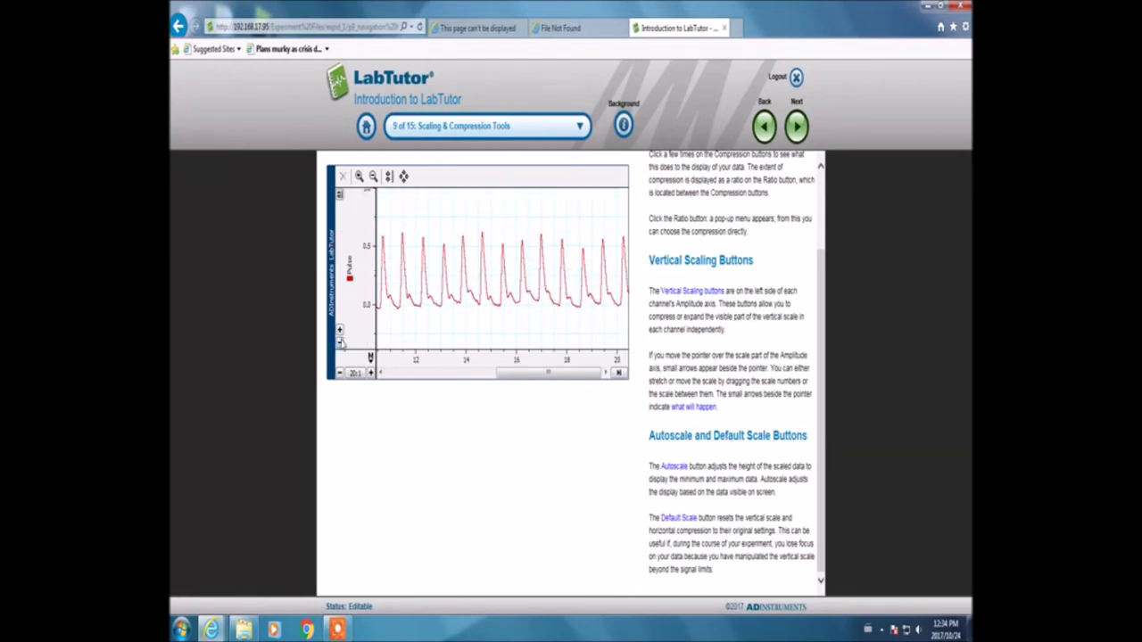
pyautogui.click(340, 344)
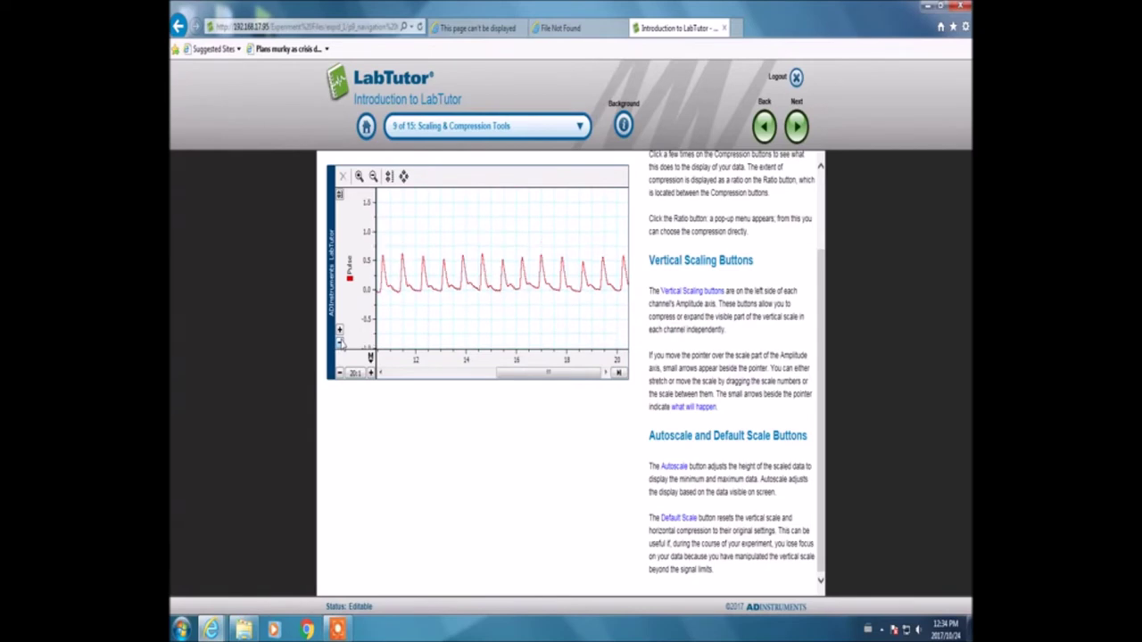
pyautogui.click(389, 177)
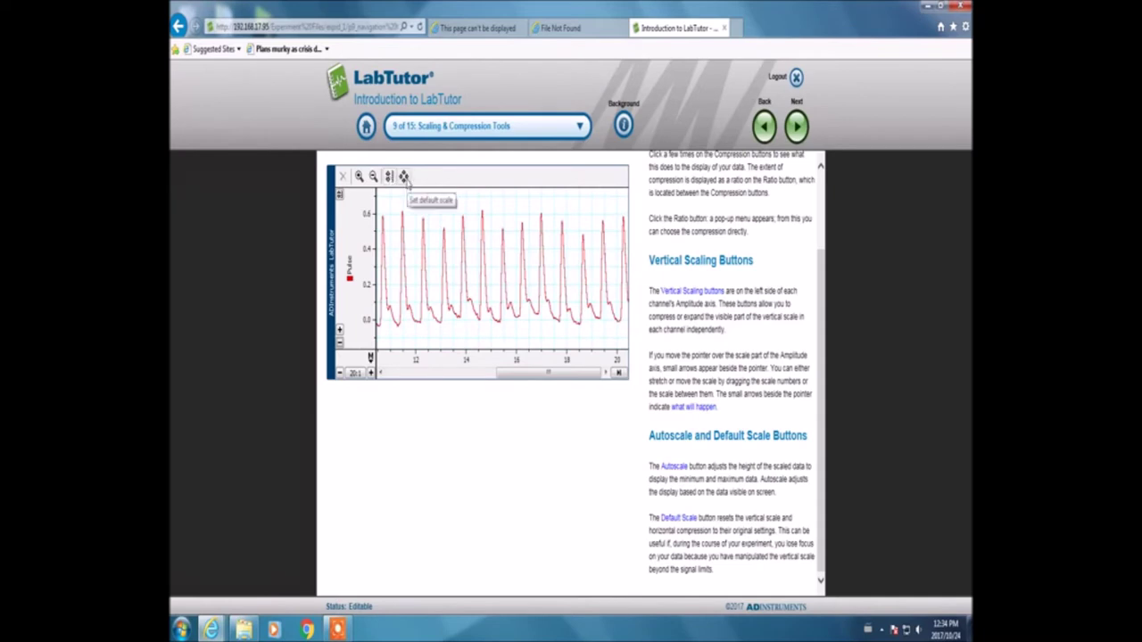
pyautogui.click(404, 177)
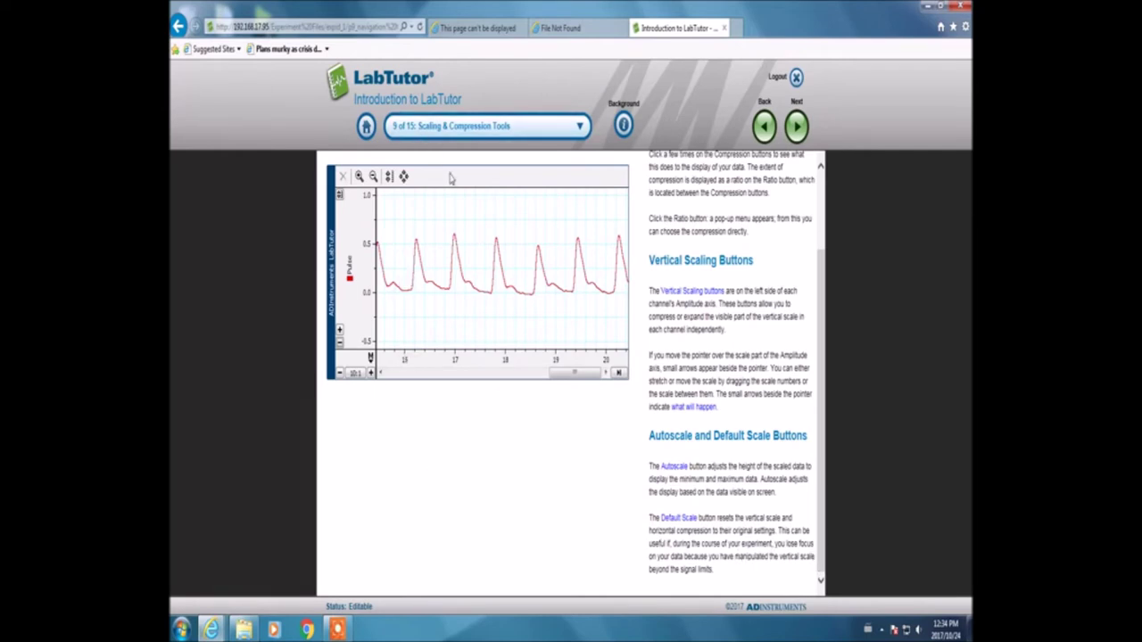
pyautogui.click(796, 127)
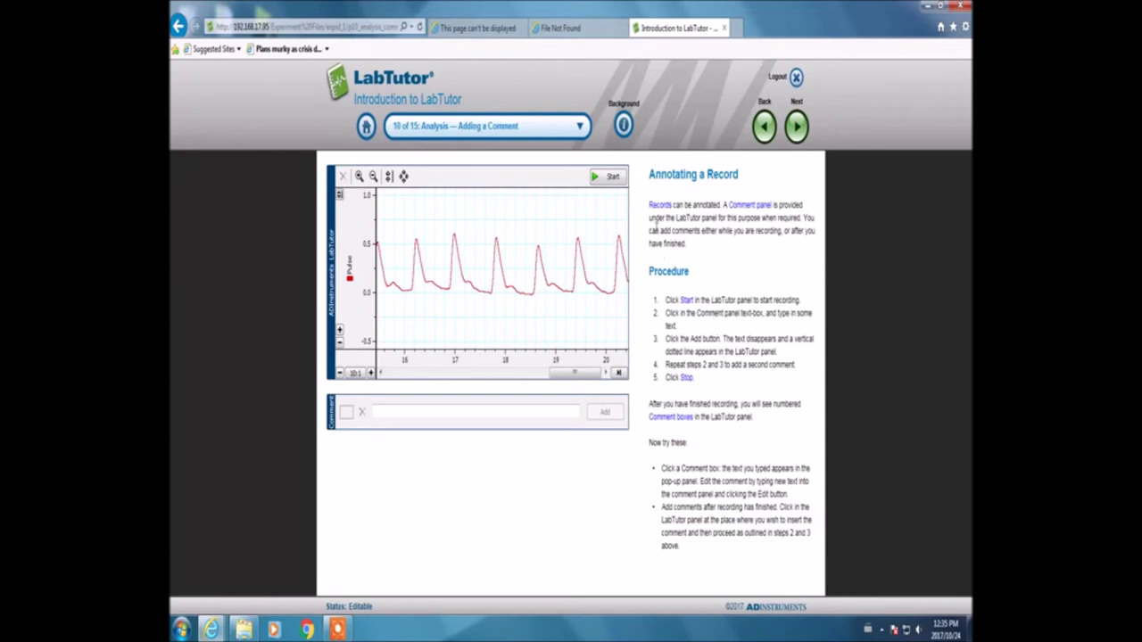
# Record a new pulse trace with three comments, starting with 'hello', added while recording.
pyautogui.click(608, 177)
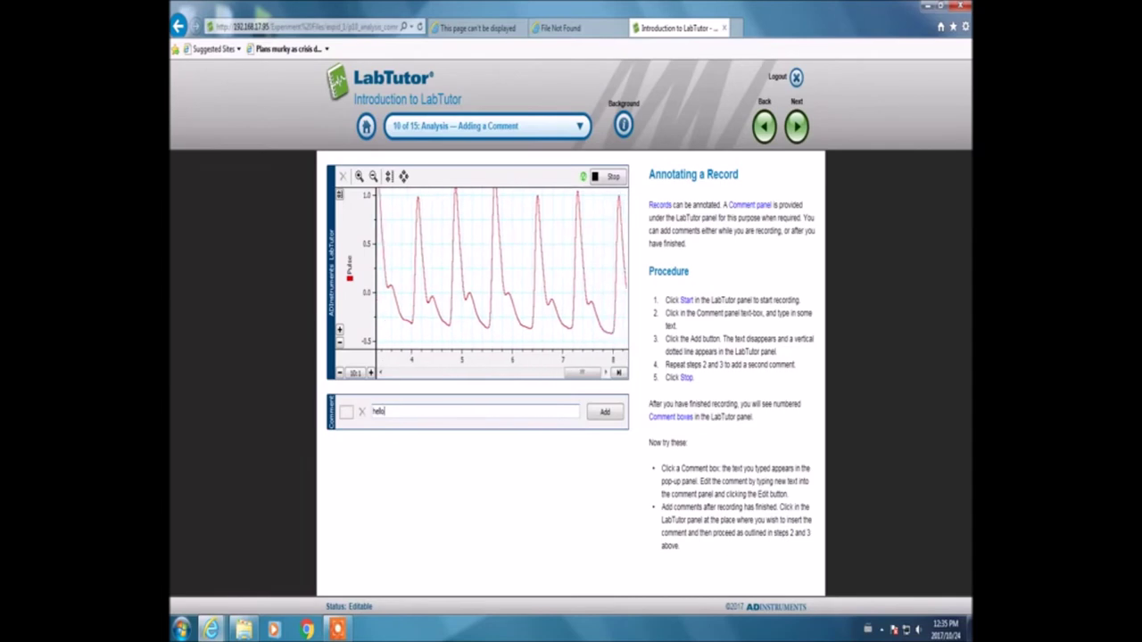
pyautogui.click(603, 413)
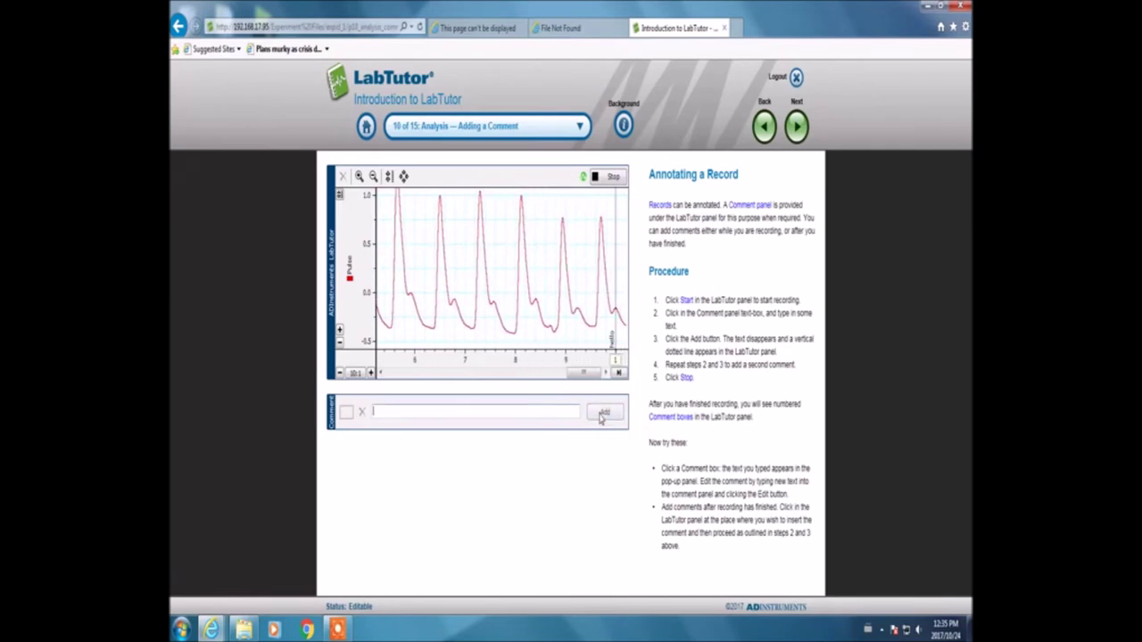
pyautogui.click(604, 414)
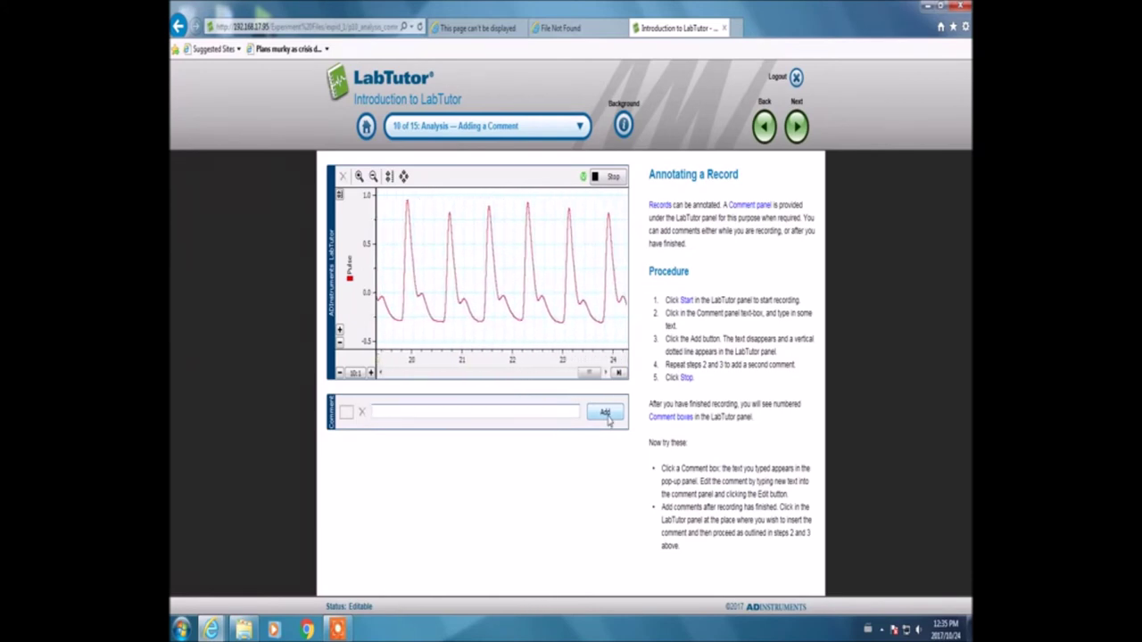
pyautogui.click(606, 415)
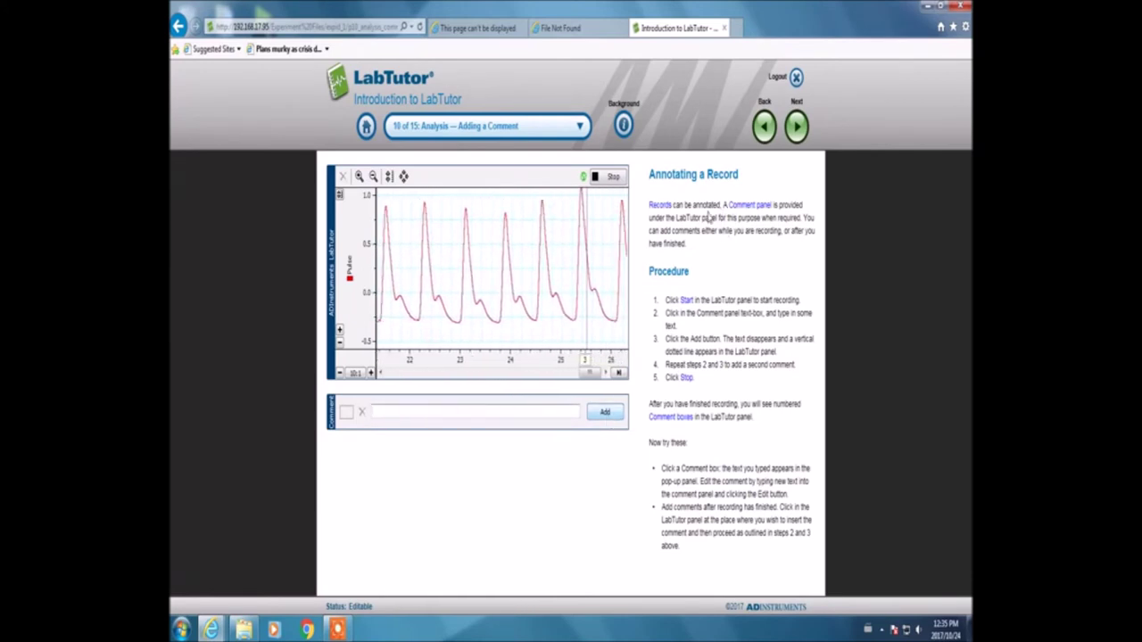
pyautogui.click(611, 178)
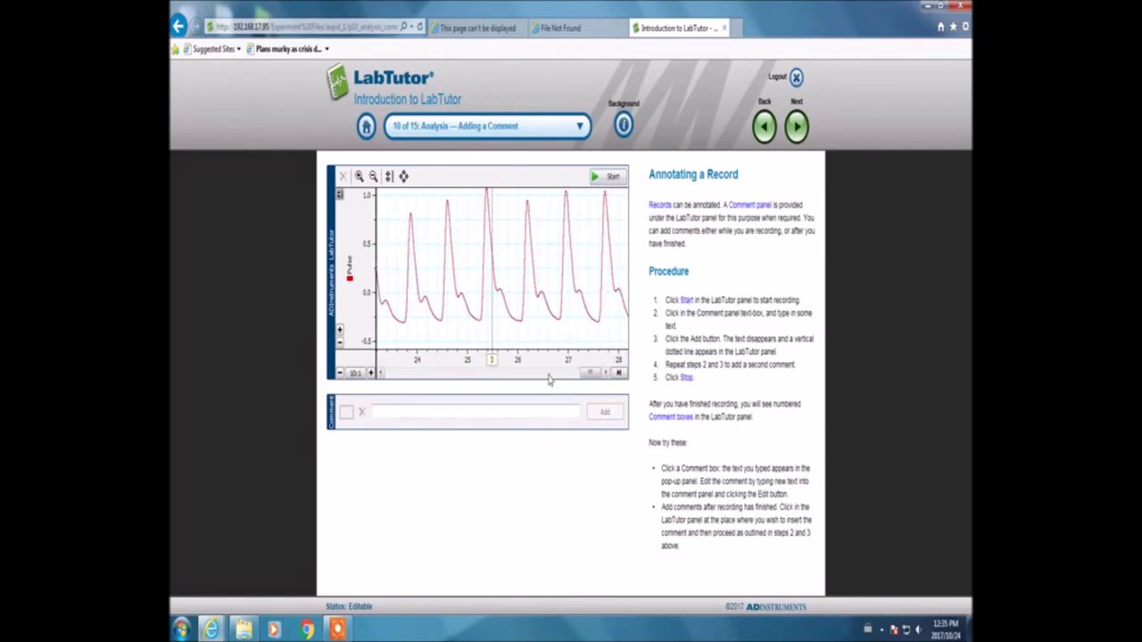
pyautogui.moveTo(588, 373)
pyautogui.mouseDown()
pyautogui.moveTo(545, 391)
pyautogui.moveTo(556, 391)
pyautogui.mouseUp()
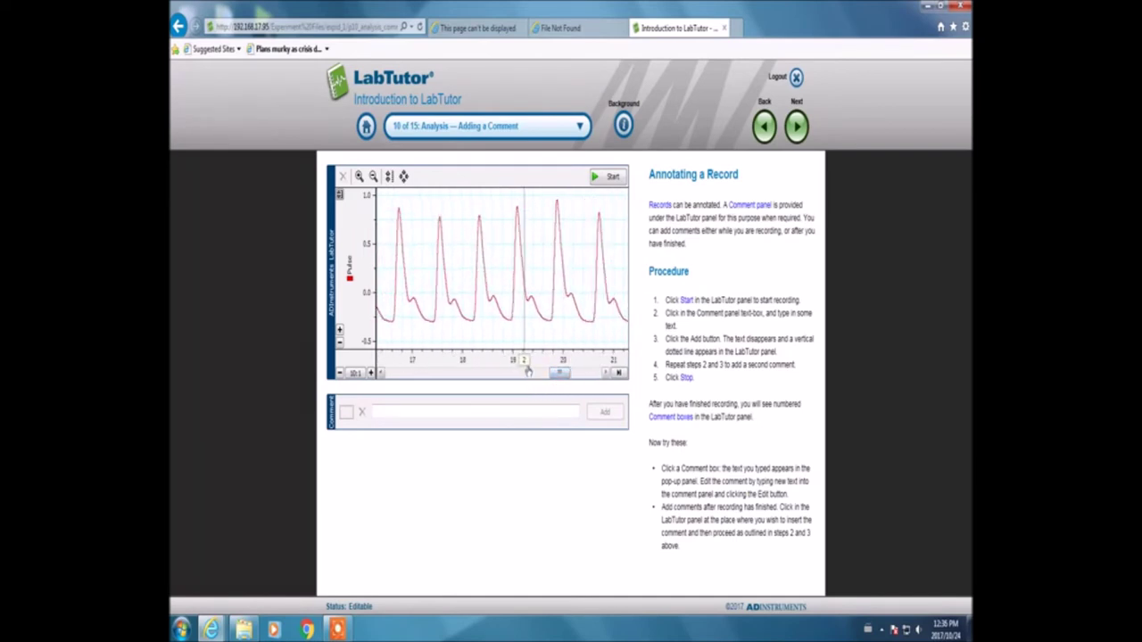
# Change comment 2's text to 'good afternoon' and move on to the Tables page.
pyautogui.click(525, 364)
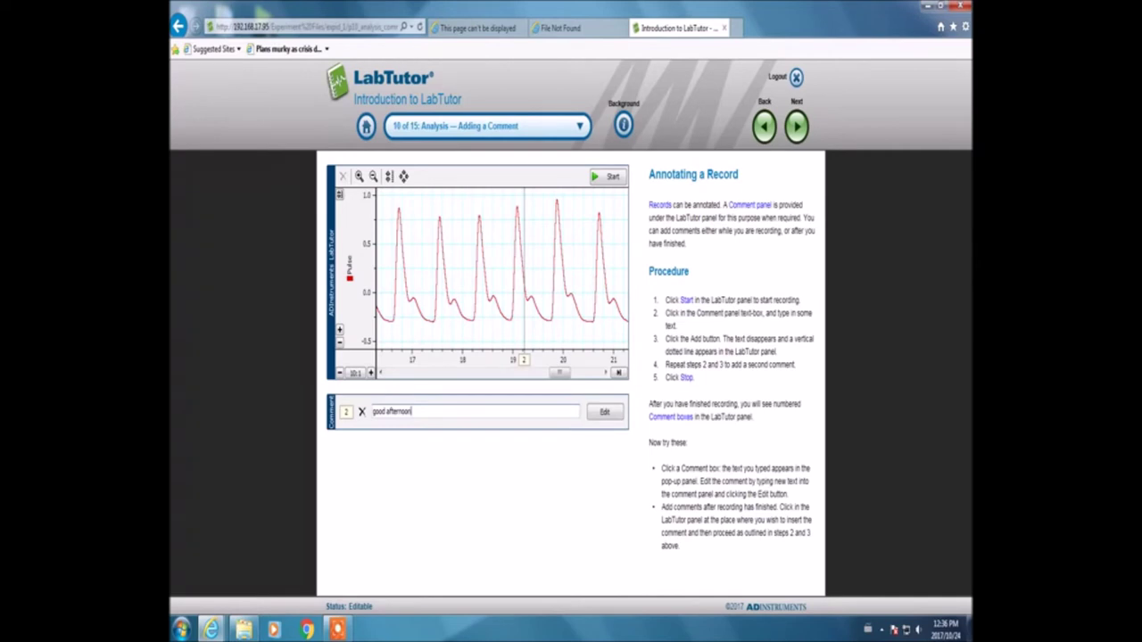
pyautogui.click(607, 413)
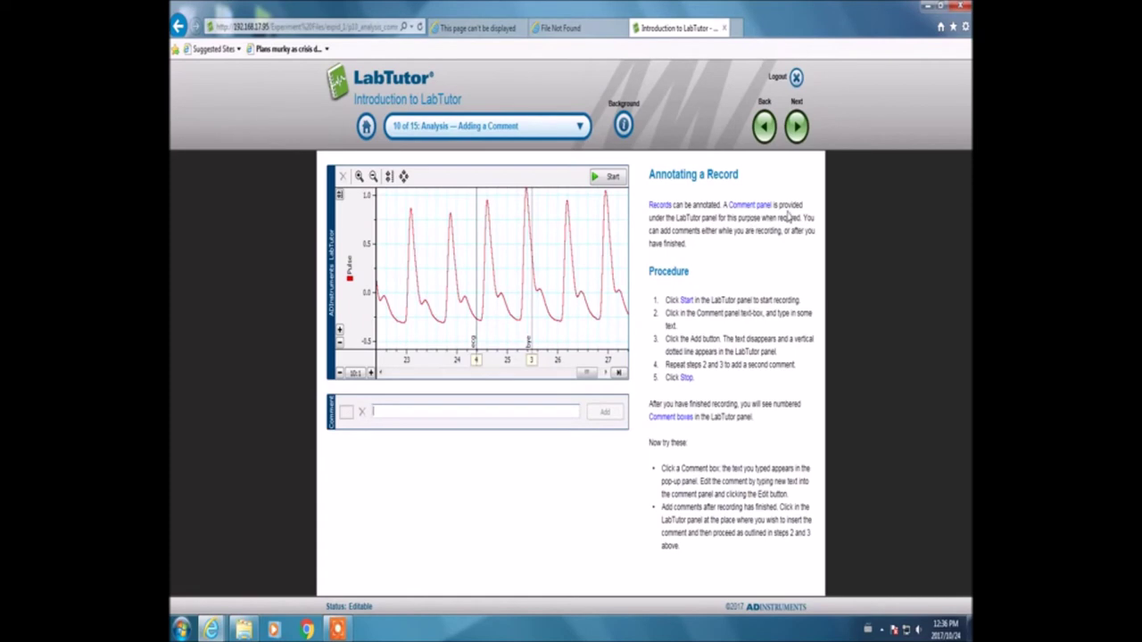
pyautogui.click(797, 127)
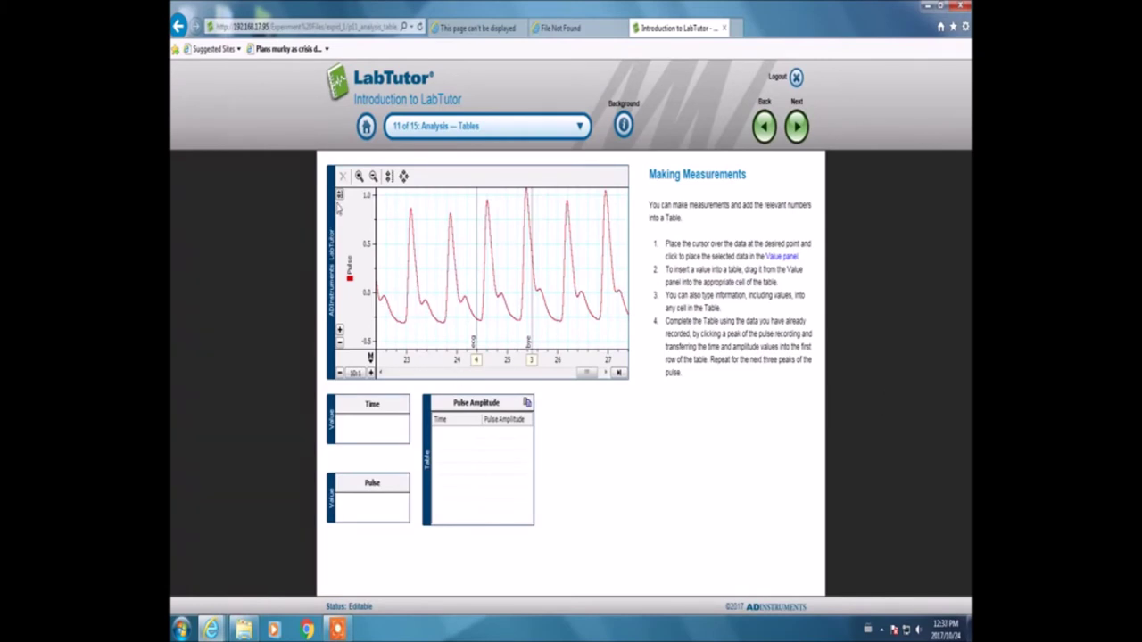
# Zoom out the amplitude axis and compress the time axis to 20:1.
pyautogui.click(340, 345)
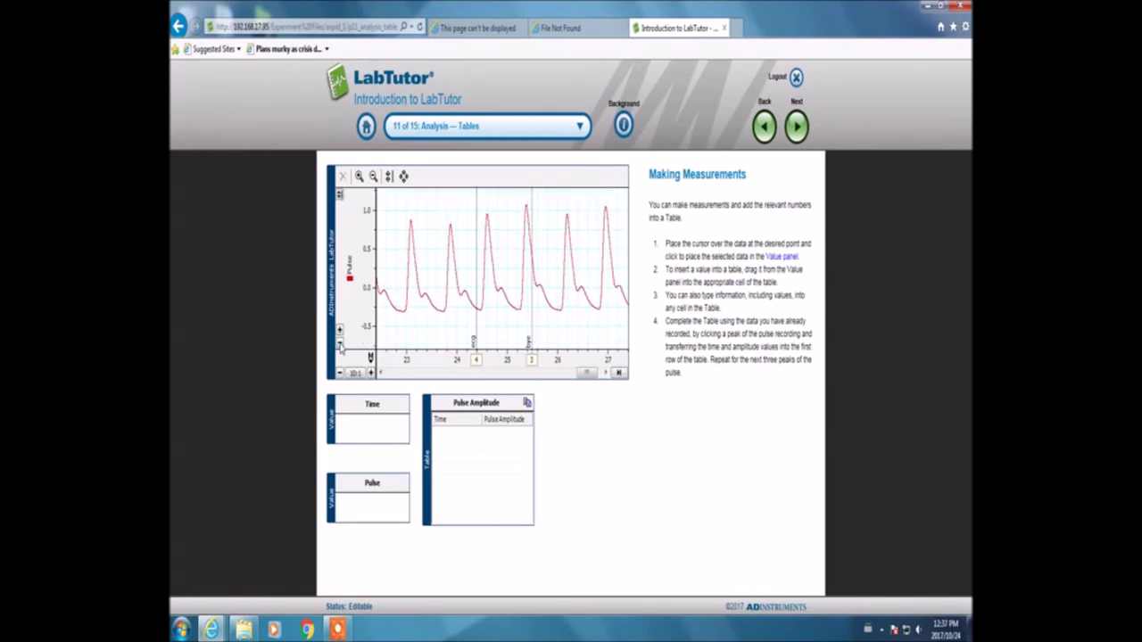
pyautogui.click(340, 345)
pyautogui.click(340, 346)
pyautogui.click(340, 346)
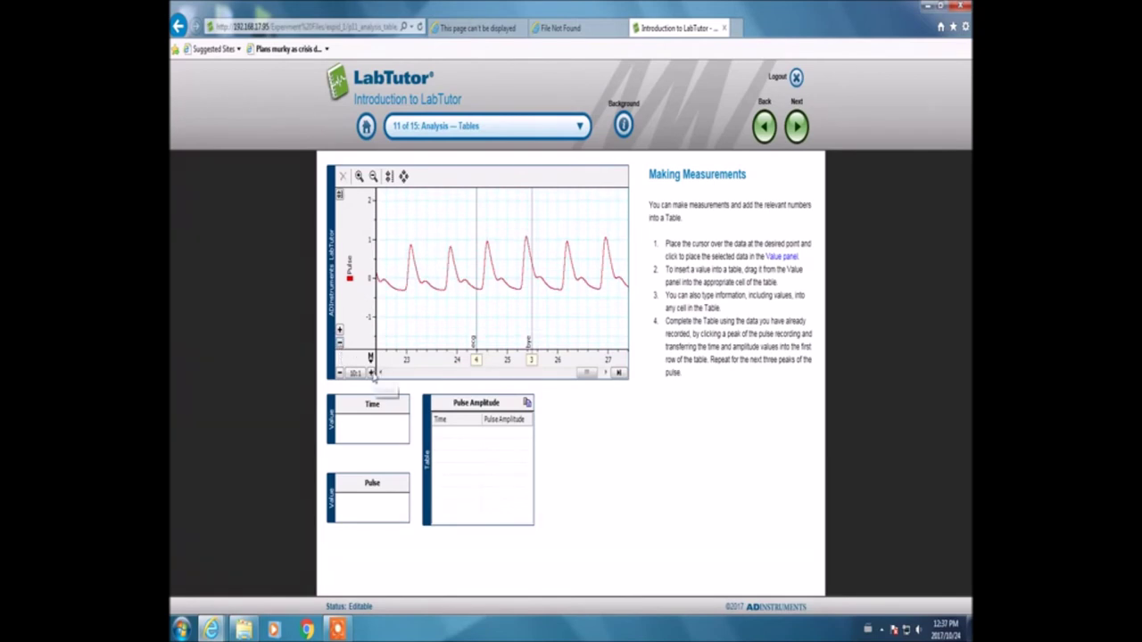
pyautogui.click(339, 373)
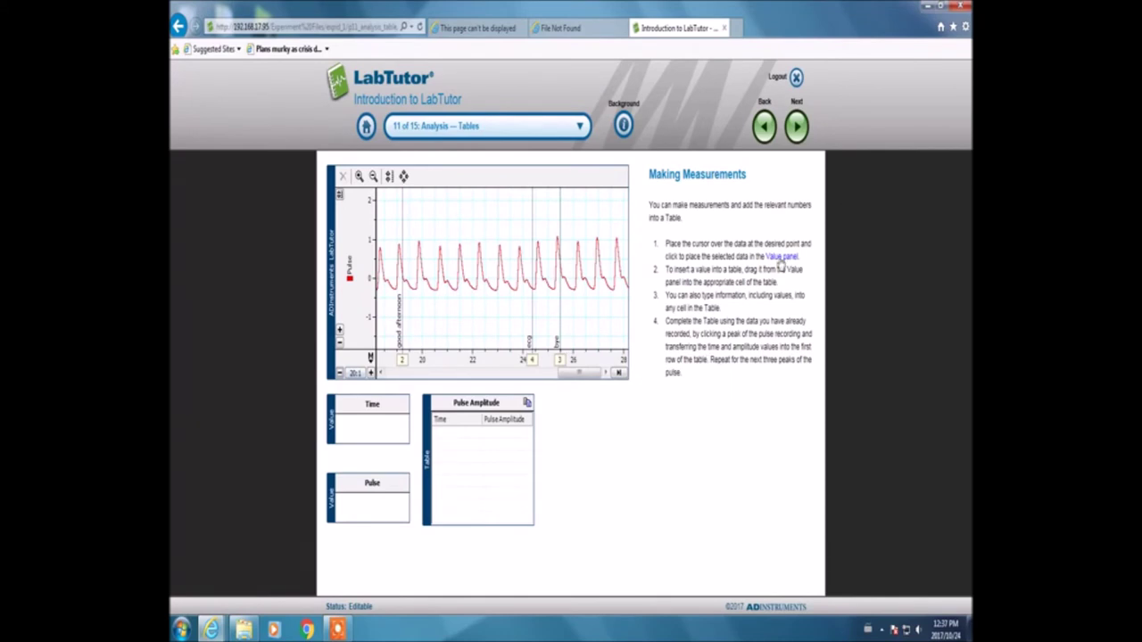
# Enter the first two peaks in the table: 19.90 s / 0.85 and 20.72 s / 0.80.
pyautogui.click(419, 241)
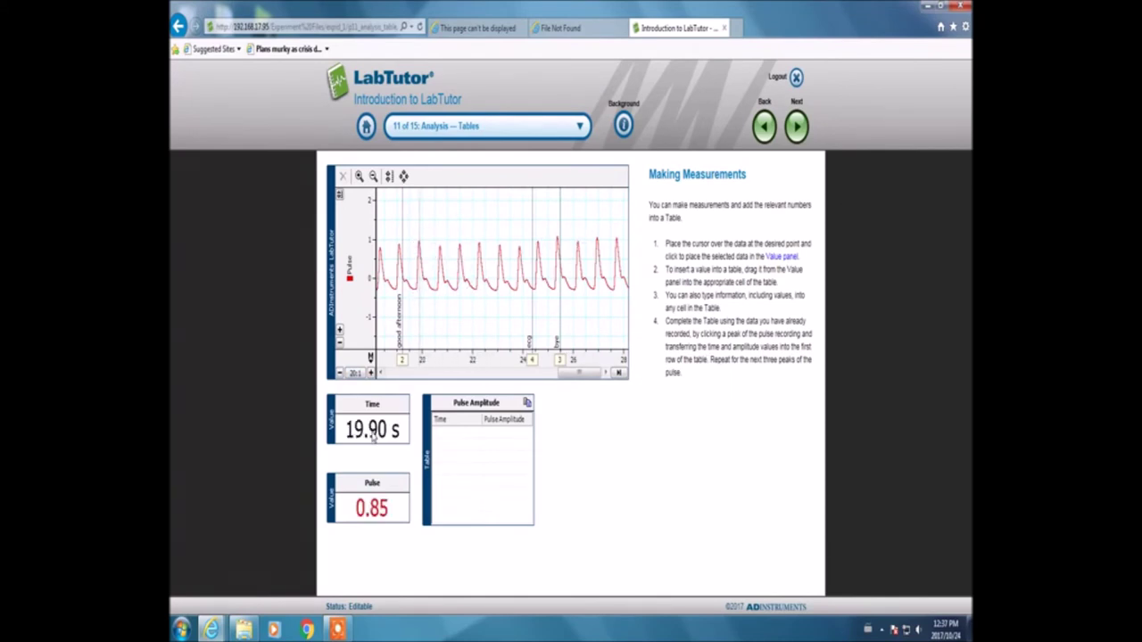
pyautogui.moveTo(374, 437); pyautogui.dragTo(446, 437)
pyautogui.moveTo(373, 510); pyautogui.dragTo(493, 436)
pyautogui.click(439, 251)
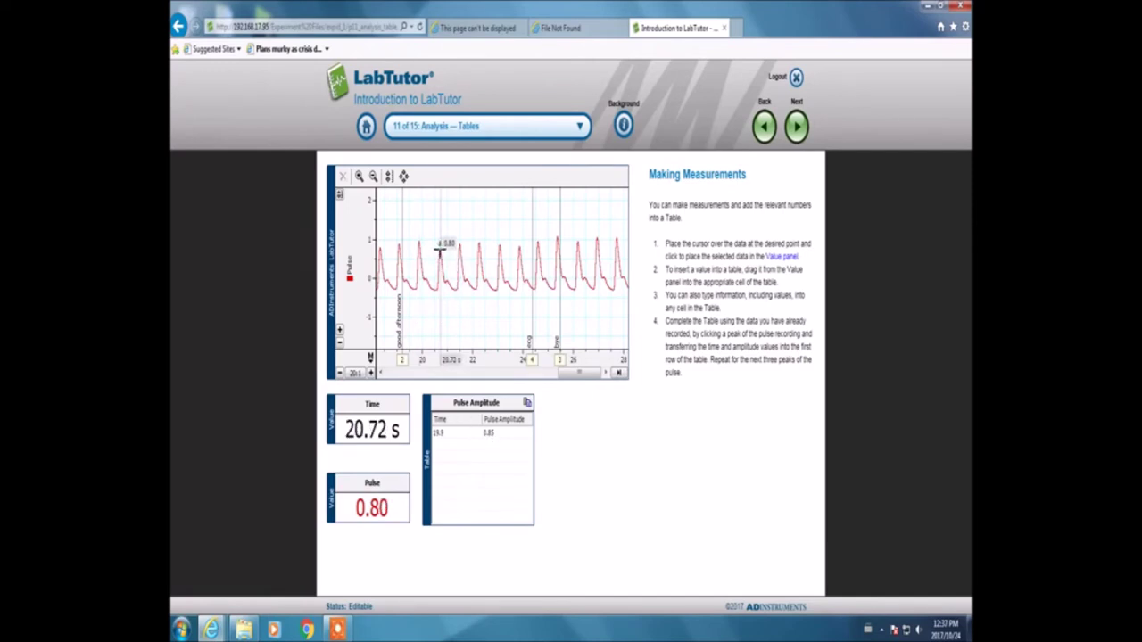
pyautogui.moveTo(375, 436); pyautogui.dragTo(451, 455)
pyautogui.moveTo(381, 513); pyautogui.dragTo(497, 455)
# Measure the peaks at 21.48, 24.62 and 25.40 s and add them to the table.
pyautogui.click(459, 250)
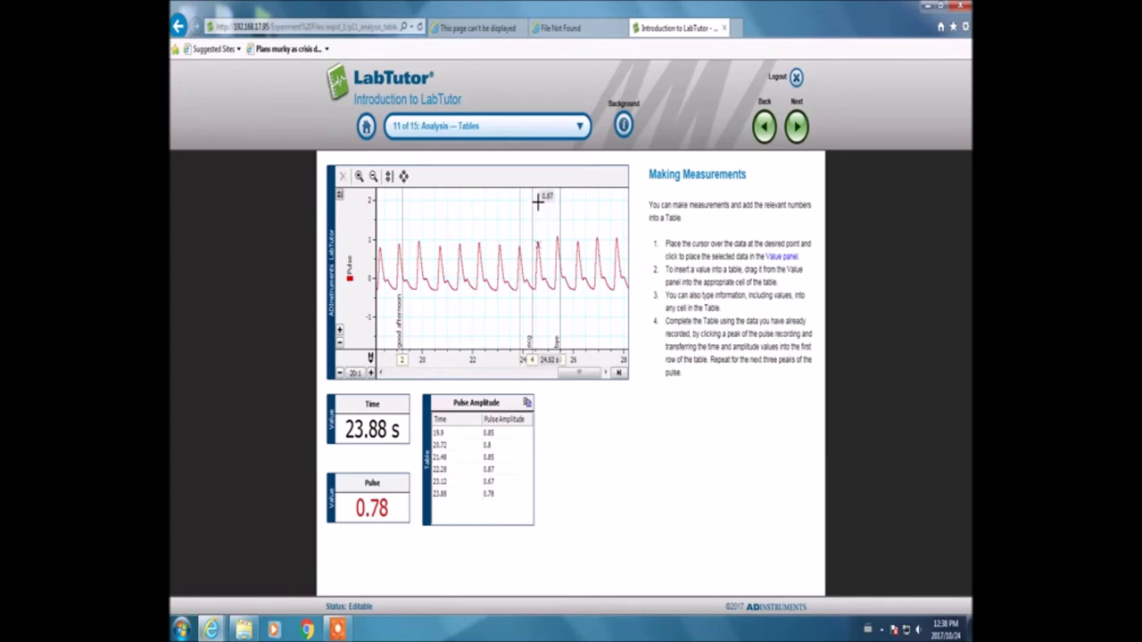
pyautogui.click(537, 203)
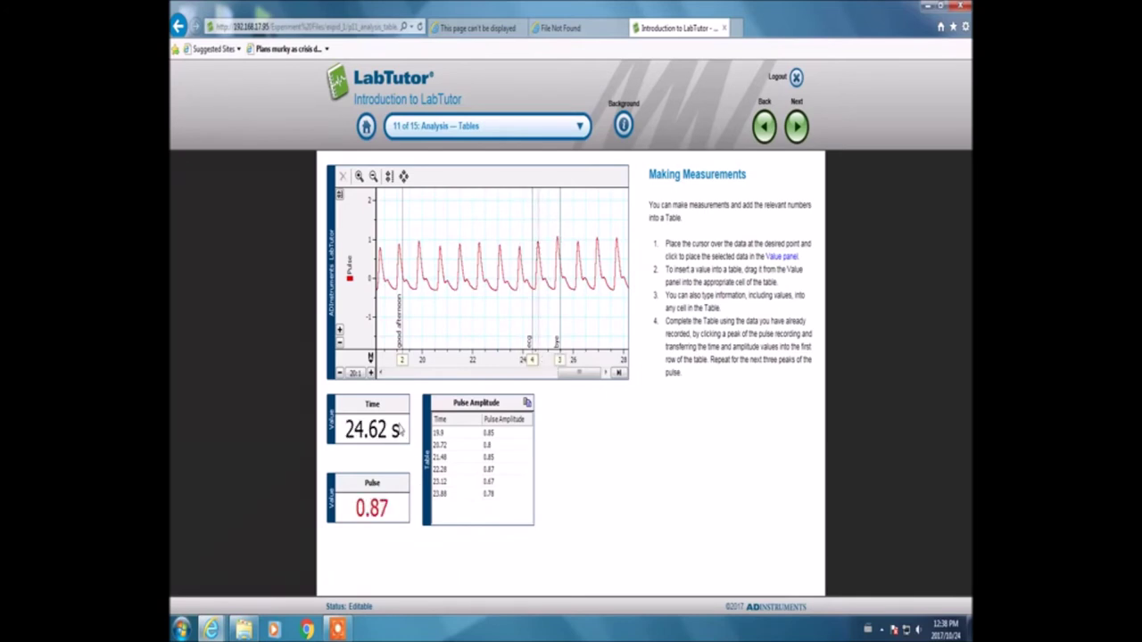
pyautogui.moveTo(400, 432); pyautogui.dragTo(490, 506)
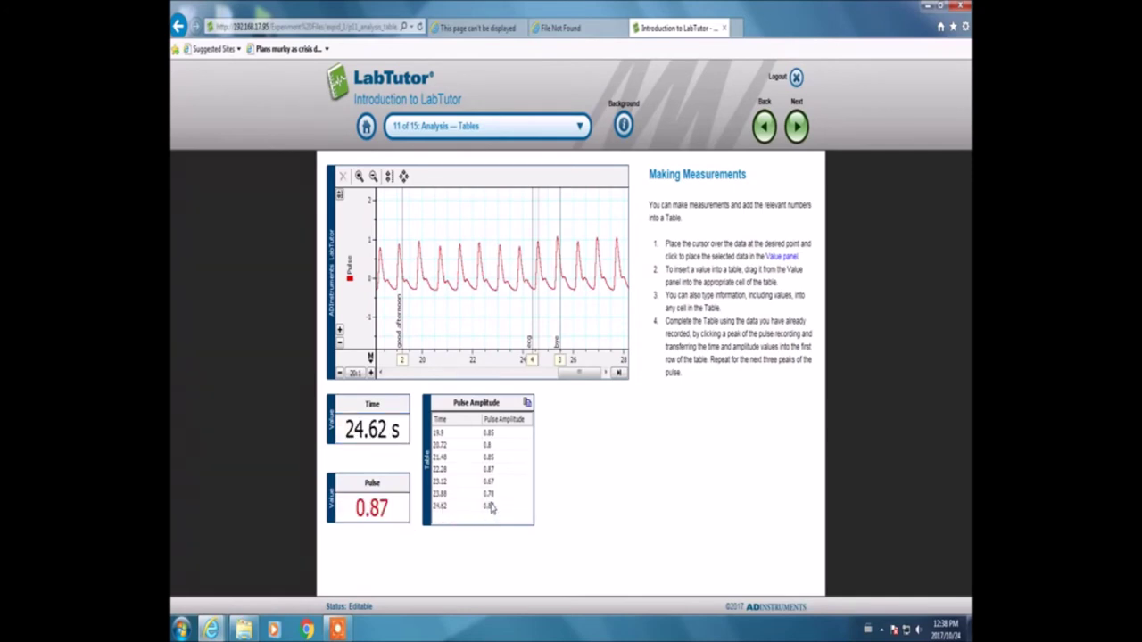
pyautogui.click(558, 226)
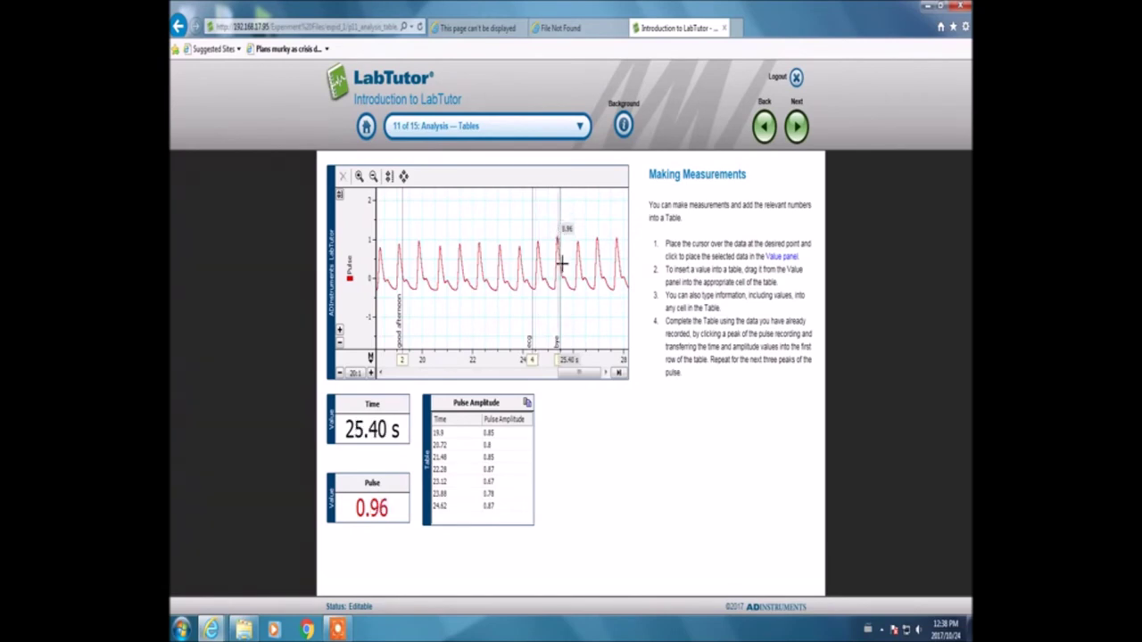
pyautogui.moveTo(393, 429); pyautogui.dragTo(497, 528)
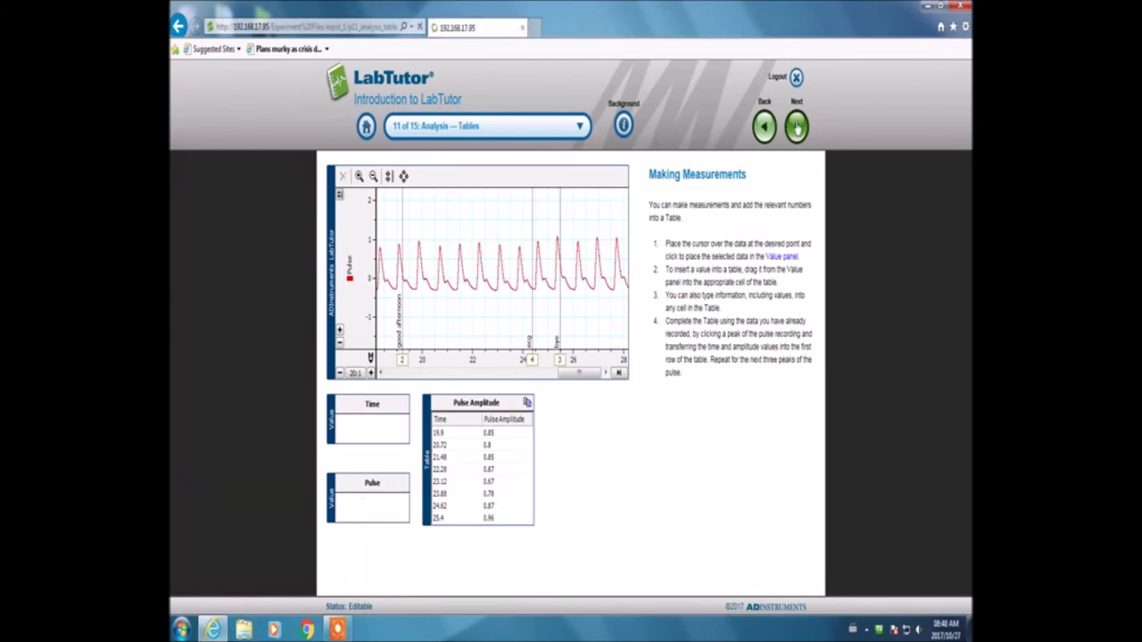
pyautogui.click(792, 127)
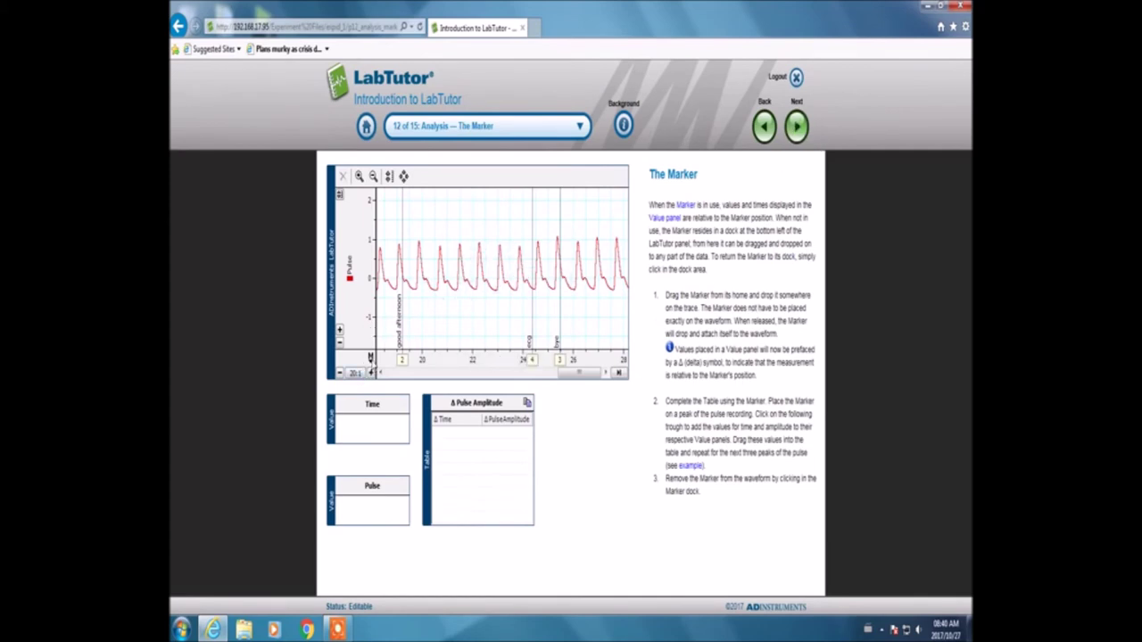
# Place the Marker on a pulse peak and add the first pair, Δ0.78 s and Δ0.07, to the table.
pyautogui.moveTo(370, 358)
pyautogui.mouseDown()
pyautogui.moveTo(397, 289)
pyautogui.moveTo(403, 203)
pyautogui.moveTo(399, 237)
pyautogui.mouseUp()
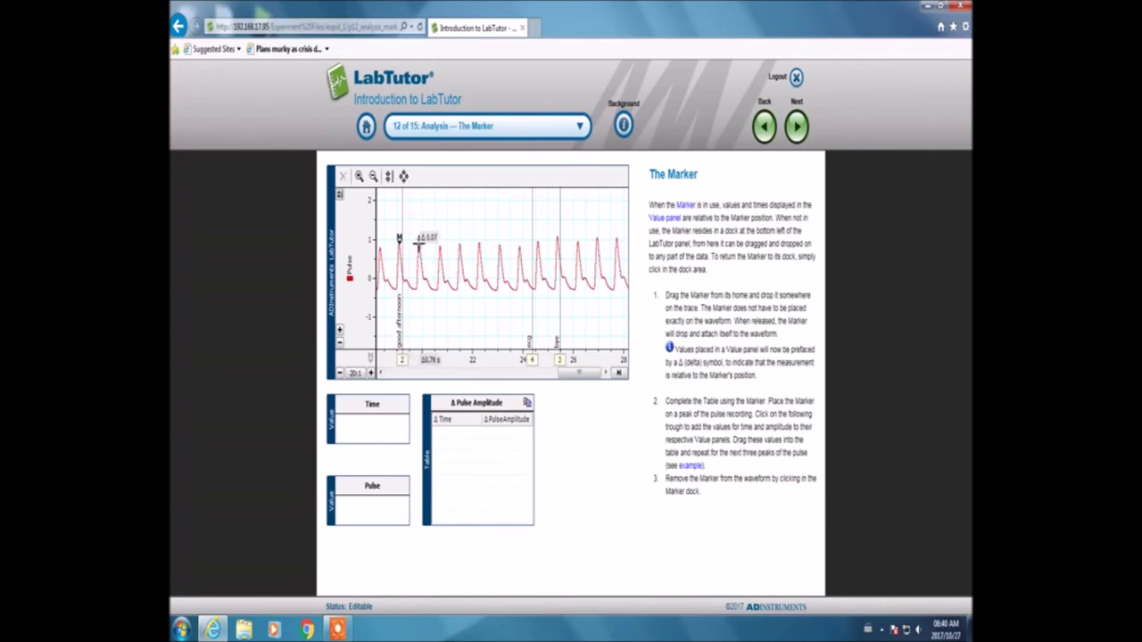
pyautogui.click(418, 244)
pyautogui.moveTo(387, 435); pyautogui.dragTo(449, 440)
pyautogui.moveTo(387, 522); pyautogui.dragTo(496, 439)
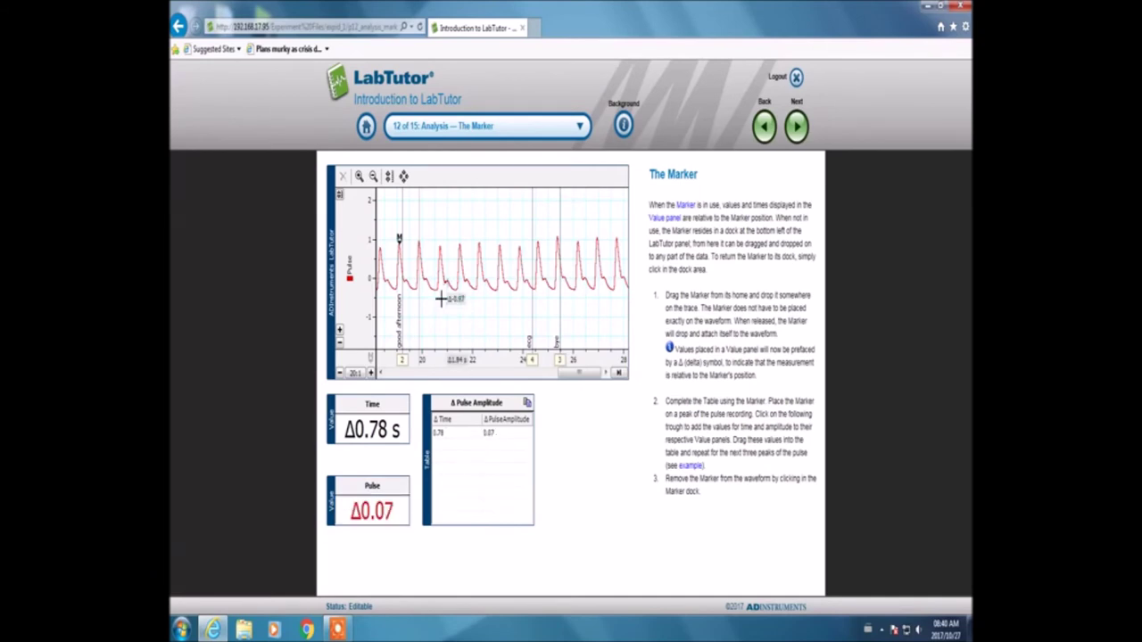
# Measure the next troughs and peaks and add 3.16 s / 0.05 and 3.98 s / -0.01 to the table.
pyautogui.click(439, 239)
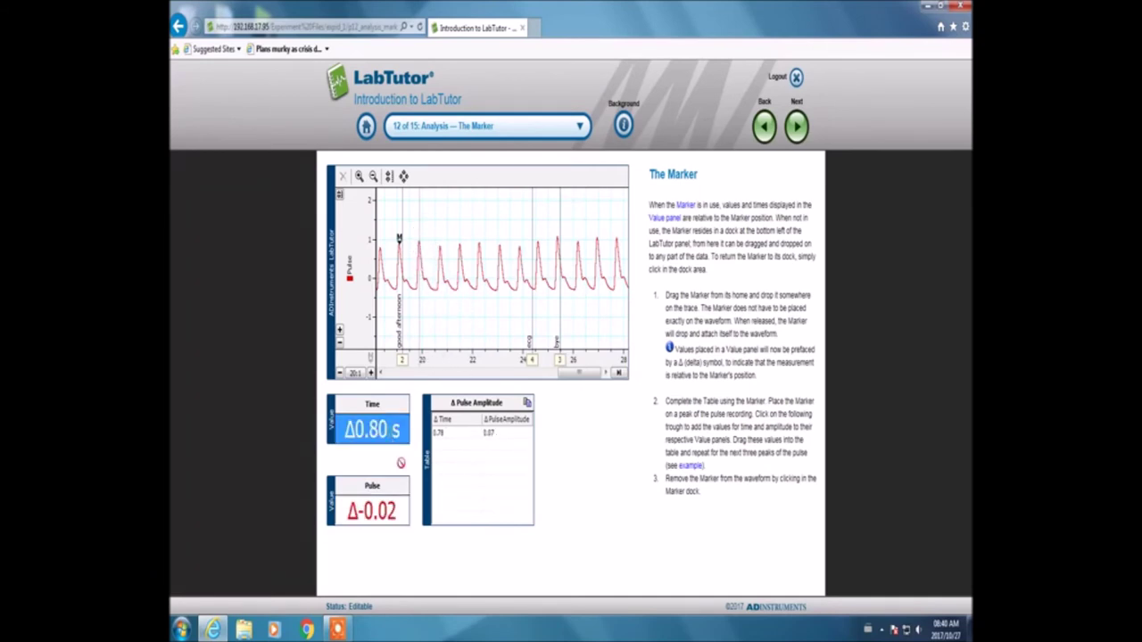
pyautogui.click(458, 259)
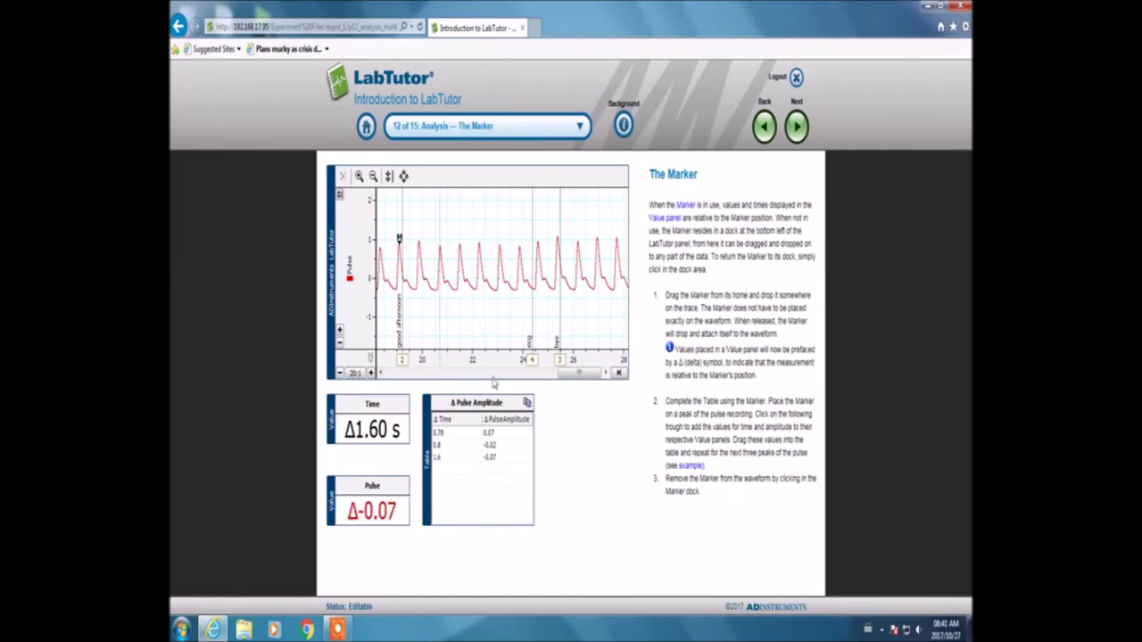
pyautogui.click(479, 241)
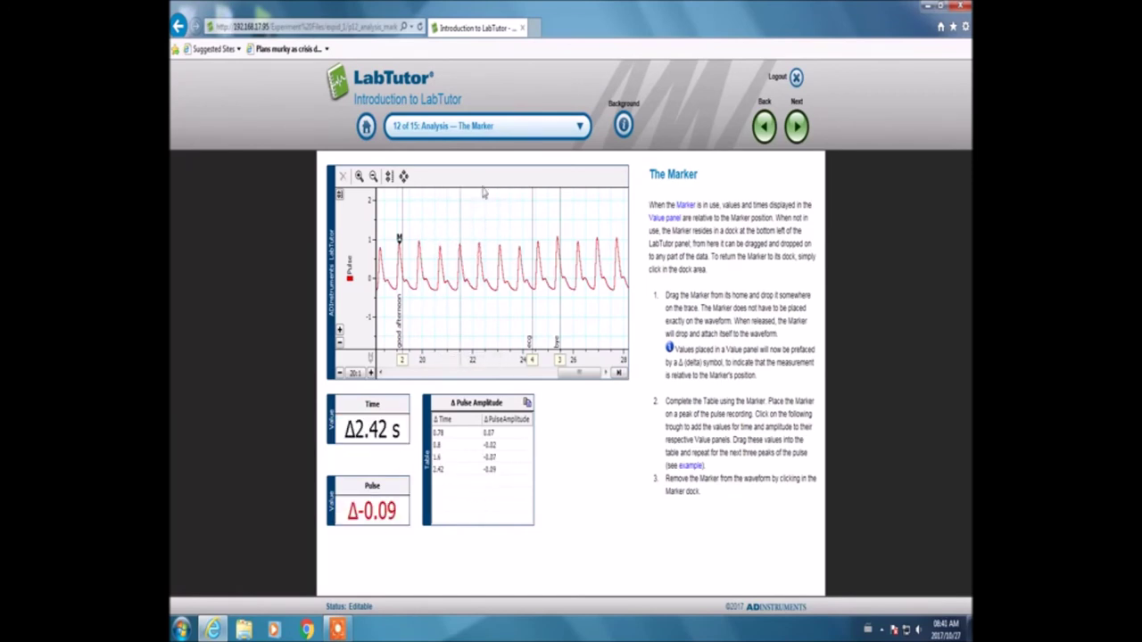
pyautogui.click(497, 240)
pyautogui.click(492, 491)
pyautogui.moveTo(491, 490); pyautogui.dragTo(489, 489)
pyautogui.click(518, 272)
pyautogui.moveTo(372, 429); pyautogui.dragTo(448, 504)
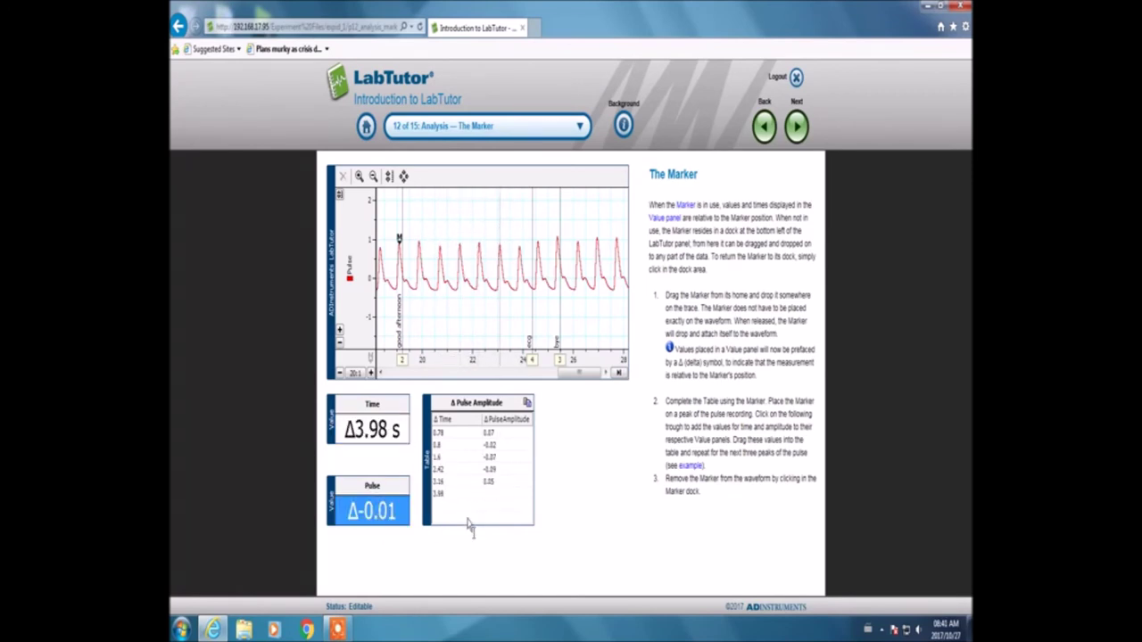
pyautogui.moveTo(372, 511); pyautogui.dragTo(471, 526)
# Measure the last peaks and add their readings, ending with the 5.5 s row.
pyautogui.click(538, 242)
pyautogui.moveTo(372, 429)
pyautogui.mouseDown()
pyautogui.moveTo(416, 514)
pyautogui.moveTo(460, 504)
pyautogui.mouseUp()
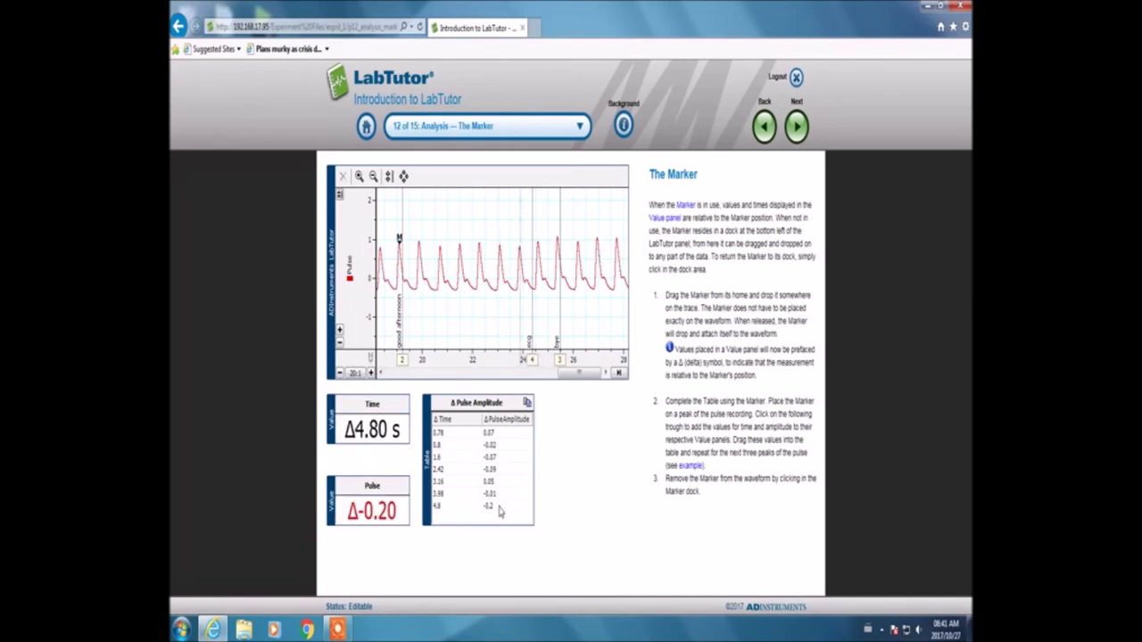
pyautogui.click(539, 235)
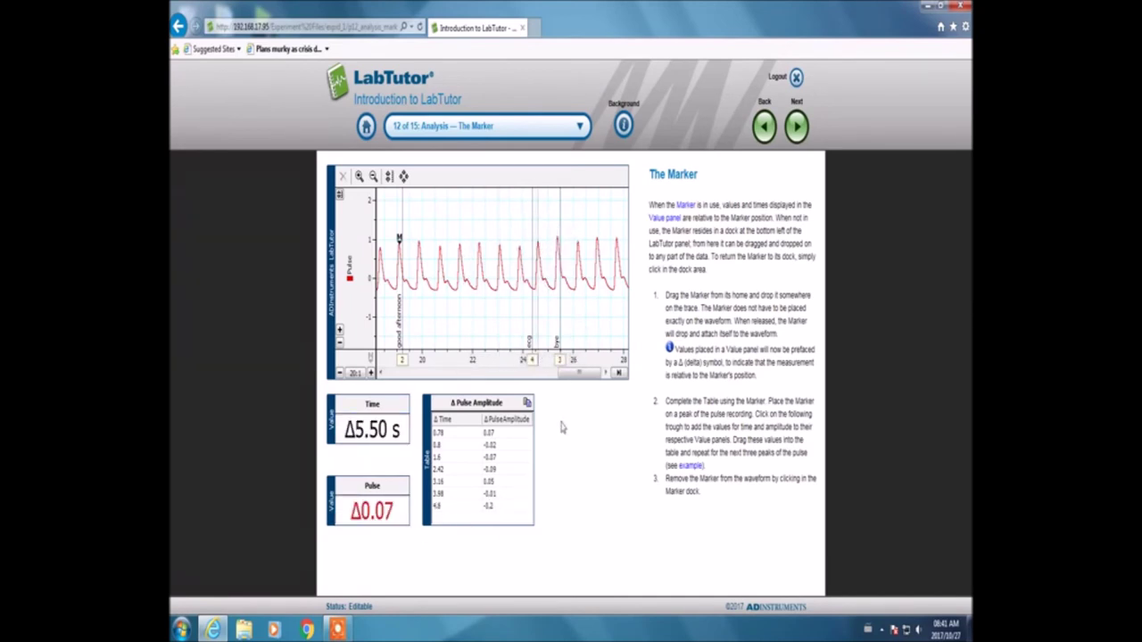
pyautogui.moveTo(384, 432); pyautogui.dragTo(458, 532)
pyautogui.moveTo(373, 436); pyautogui.dragTo(445, 530)
pyautogui.moveTo(372, 515); pyautogui.dragTo(490, 526)
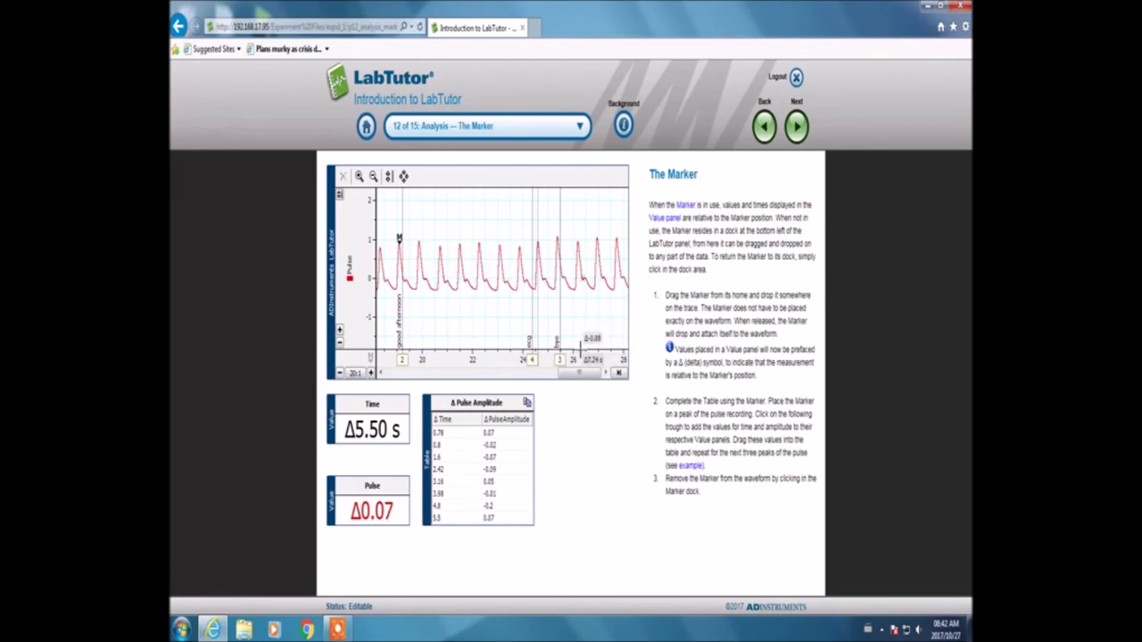
pyautogui.click(797, 128)
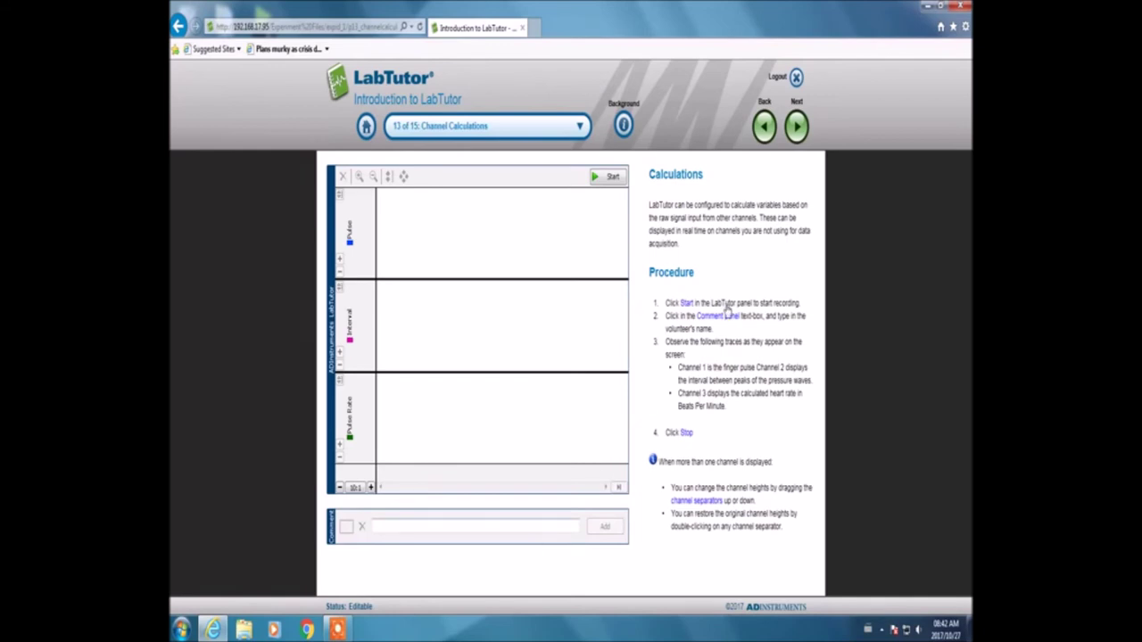
# Record a short pulse, interval and rate session, magnifying the Pulse trace with its scale buttons, then stop.
pyautogui.click(610, 176)
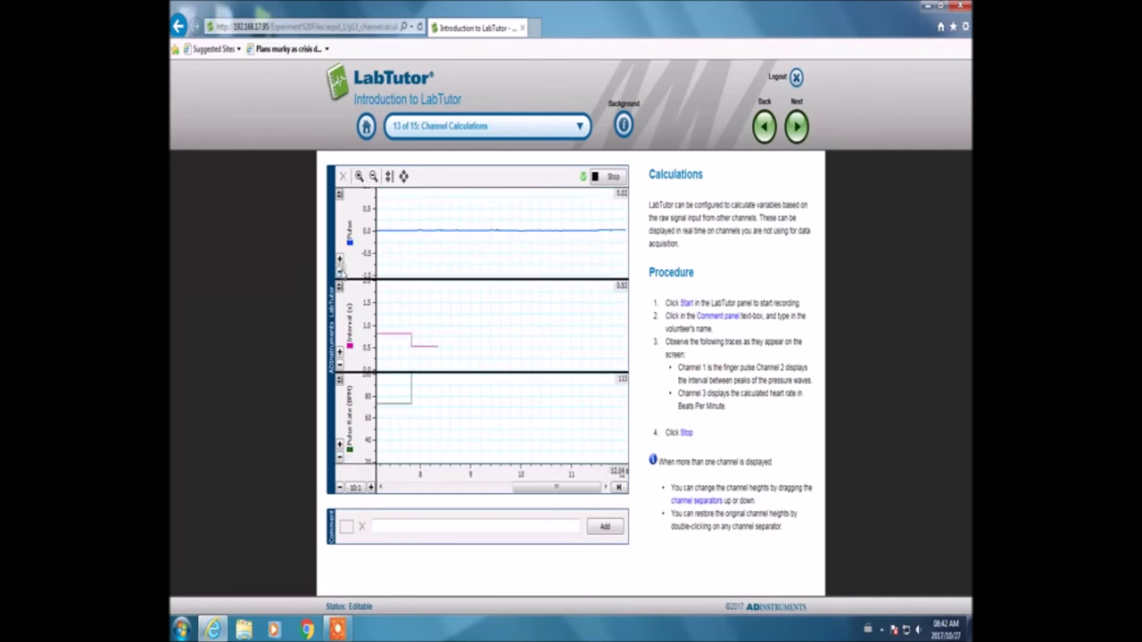
pyautogui.click(341, 259)
pyautogui.click(341, 260)
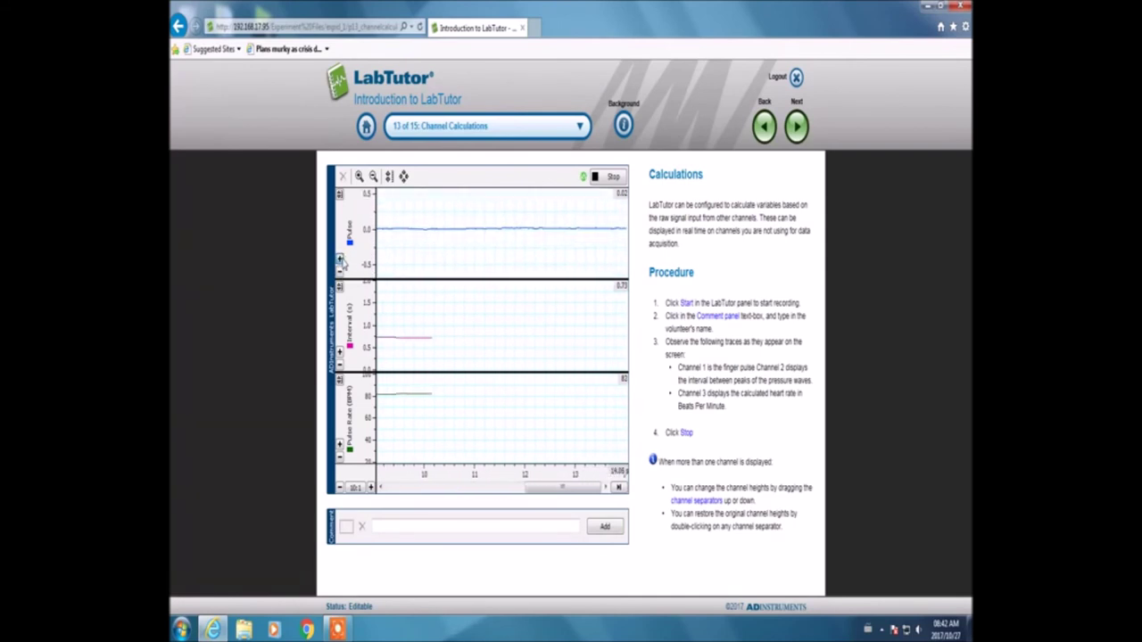
pyautogui.click(341, 260)
pyautogui.click(341, 259)
pyautogui.click(341, 260)
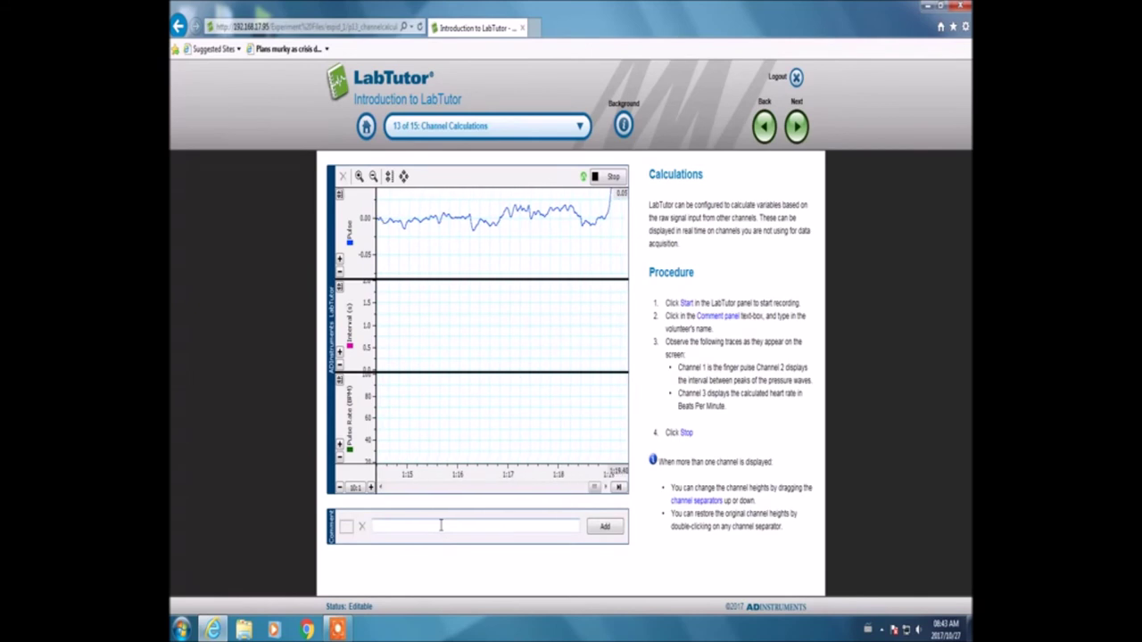
pyautogui.click(608, 176)
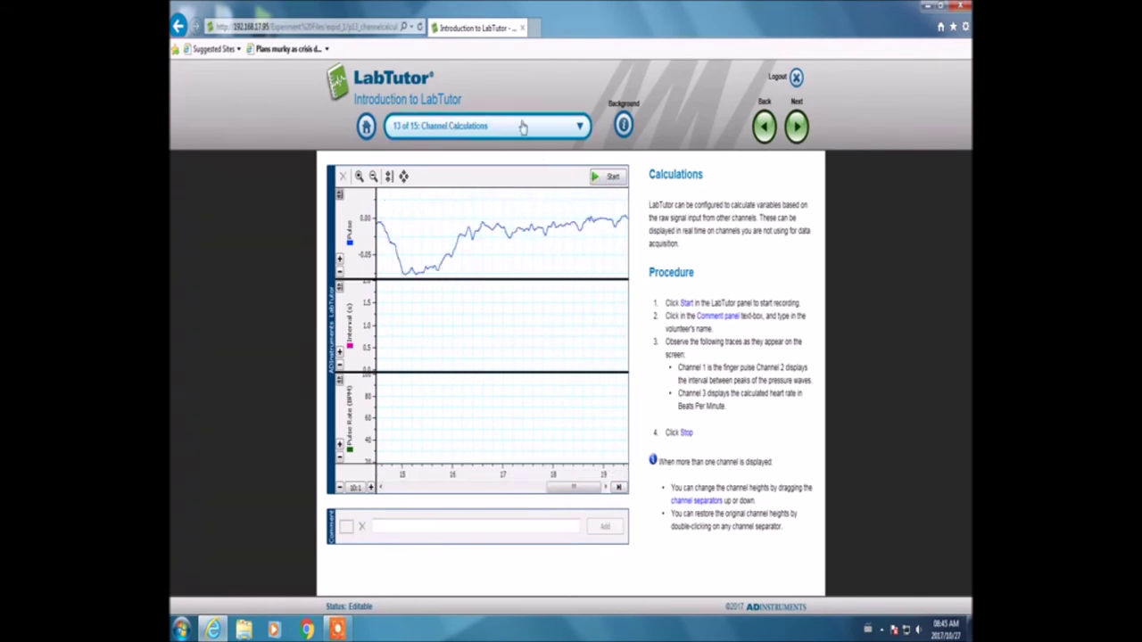
pyautogui.click(795, 127)
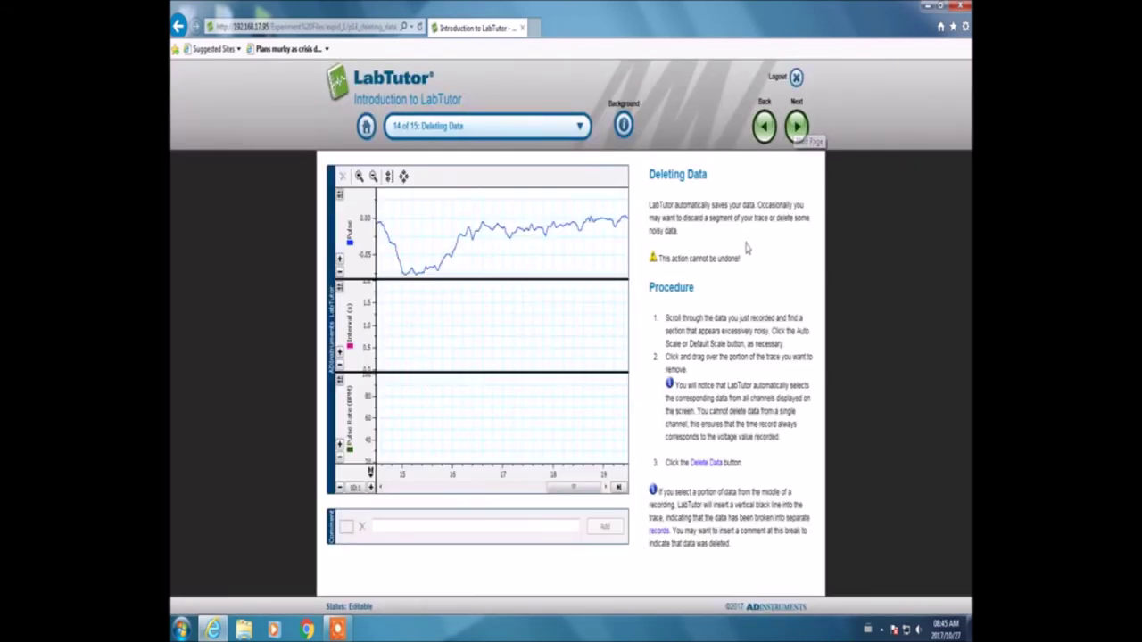
# Select the opening seconds across all three channels and delete them, confirming the deletion.
pyautogui.moveTo(580, 487)
pyautogui.mouseDown()
pyautogui.moveTo(522, 510)
pyautogui.moveTo(403, 508)
pyautogui.mouseUp()
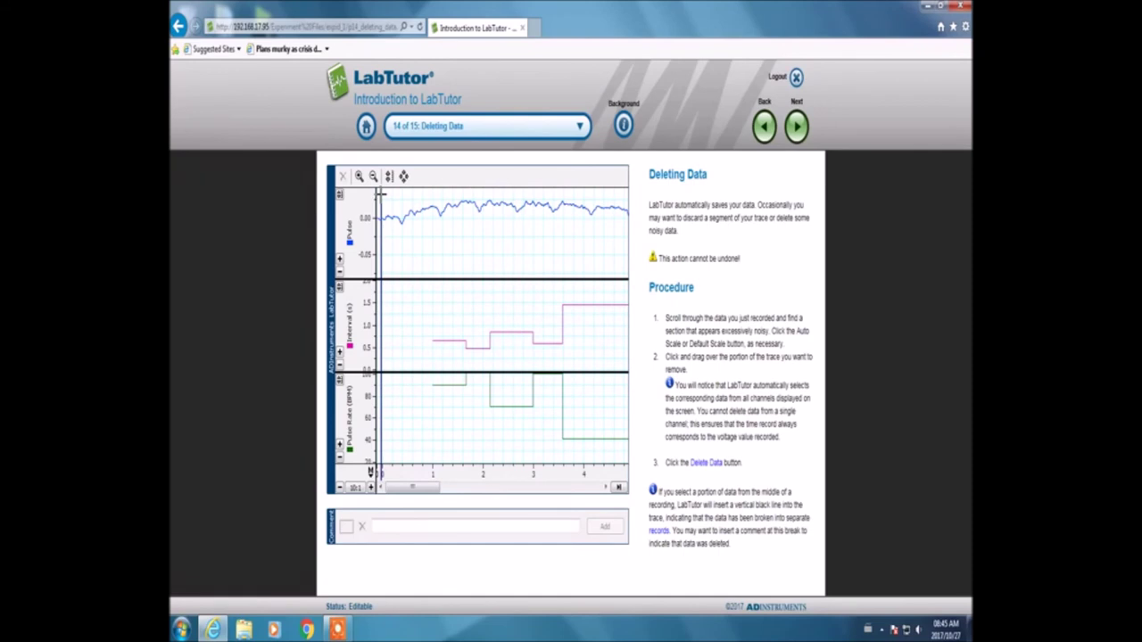
pyautogui.moveTo(381, 194); pyautogui.dragTo(578, 275)
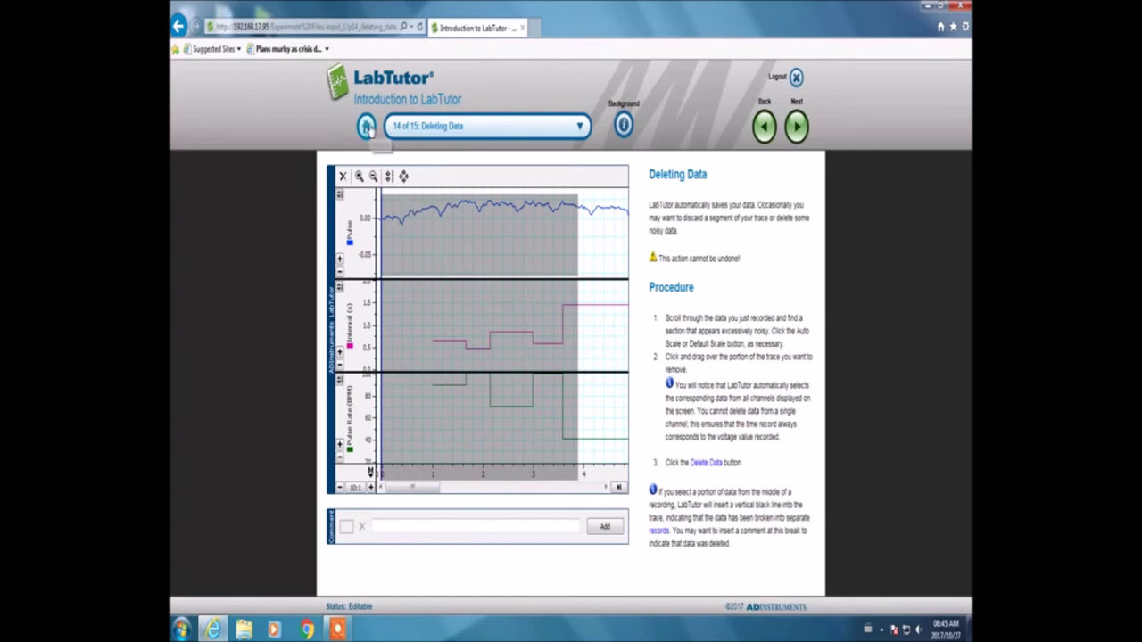
pyautogui.click(343, 176)
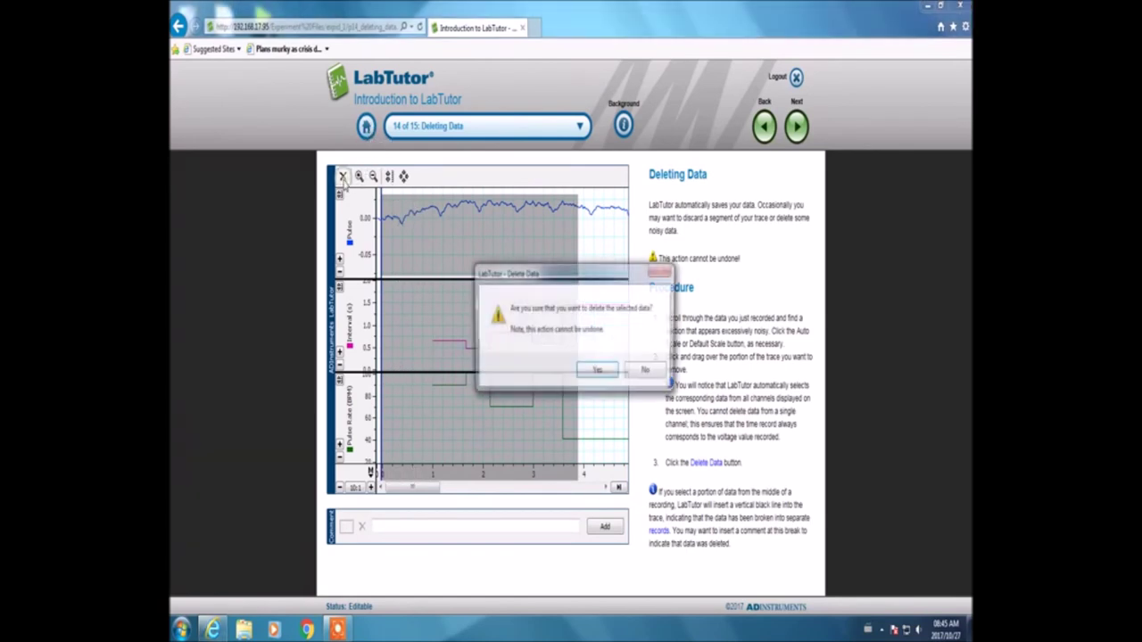
pyautogui.click(595, 372)
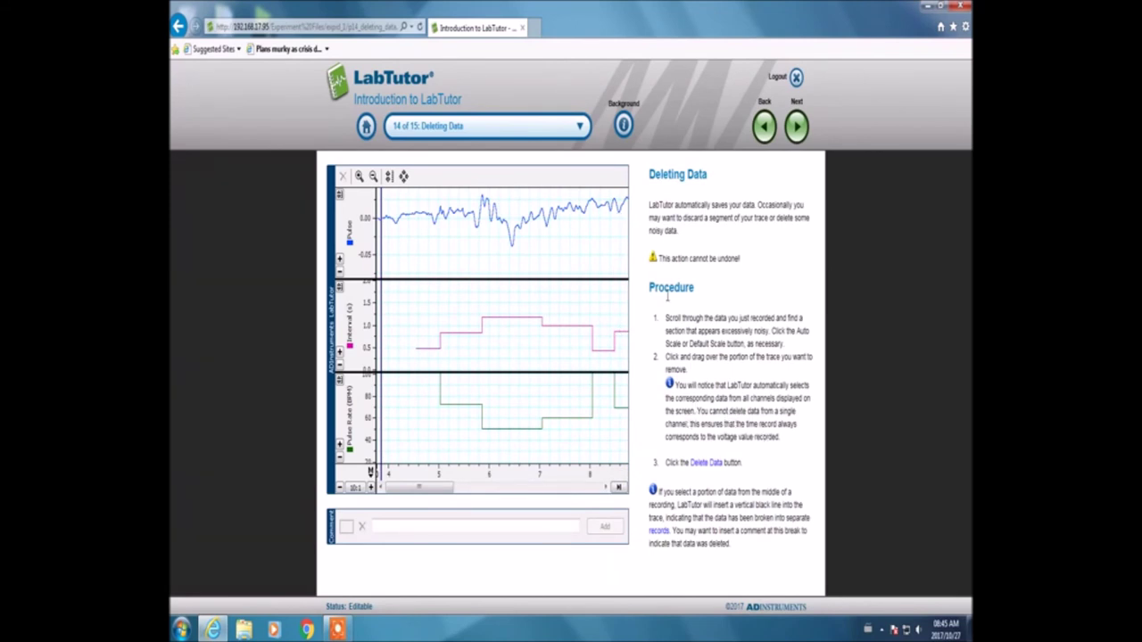
pyautogui.click(797, 127)
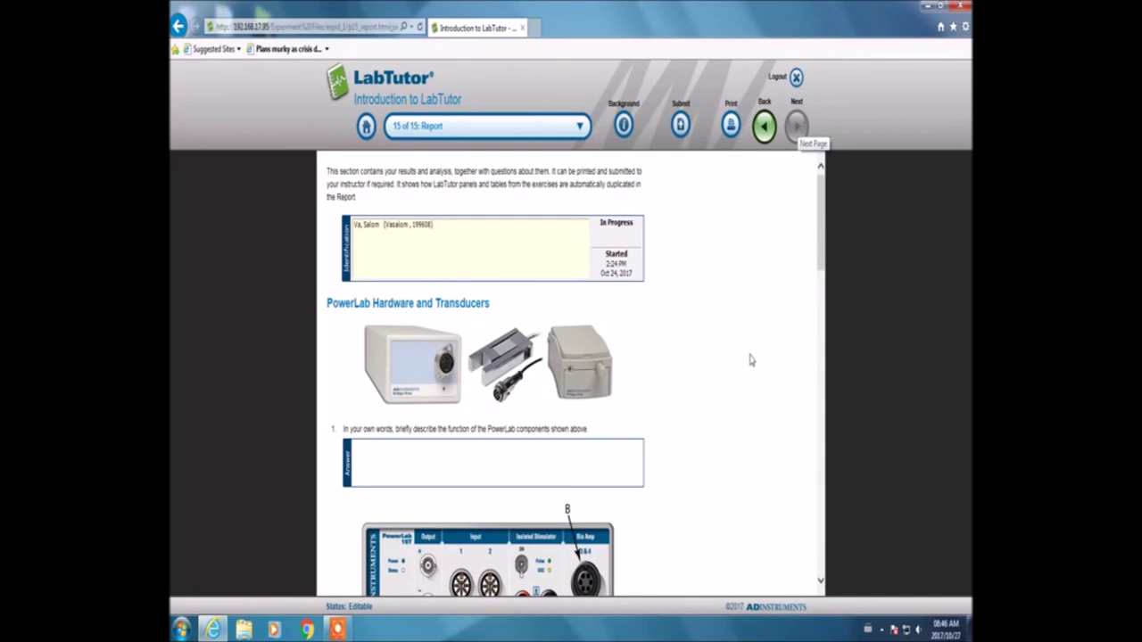
# Answer the report questions, describing how transducers connect to the PowerLab, force and pressure transducers, and the pod.
pyautogui.scroll(-1, 743, 374)
pyautogui.scroll(-1, 743, 374)
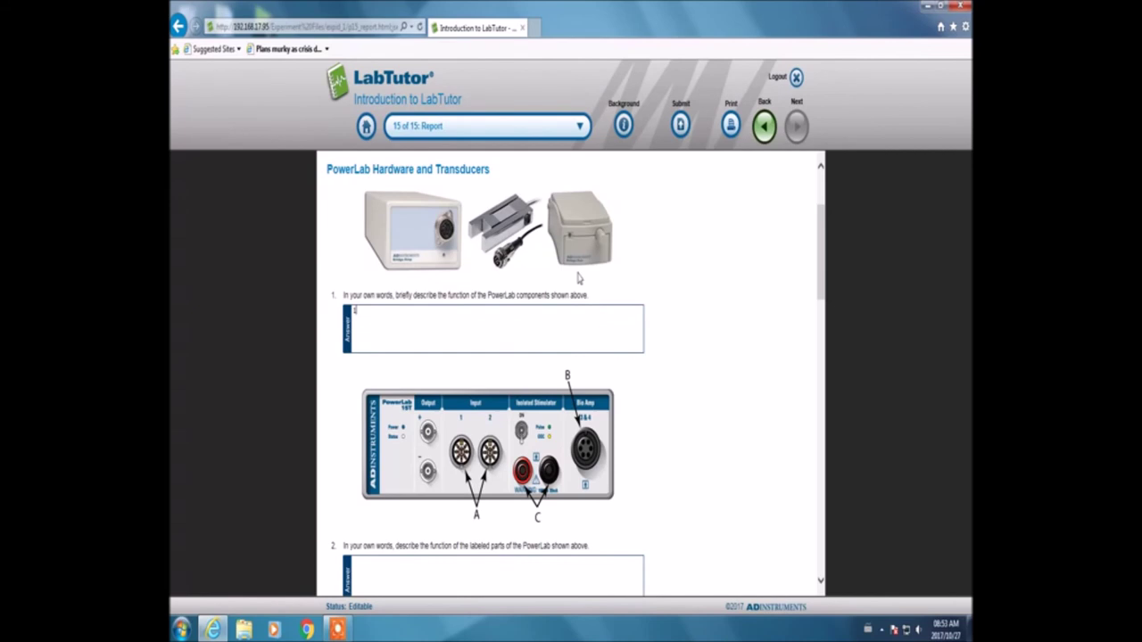
pyautogui.write('T')
pyautogui.write('e transducers to the powerlab')
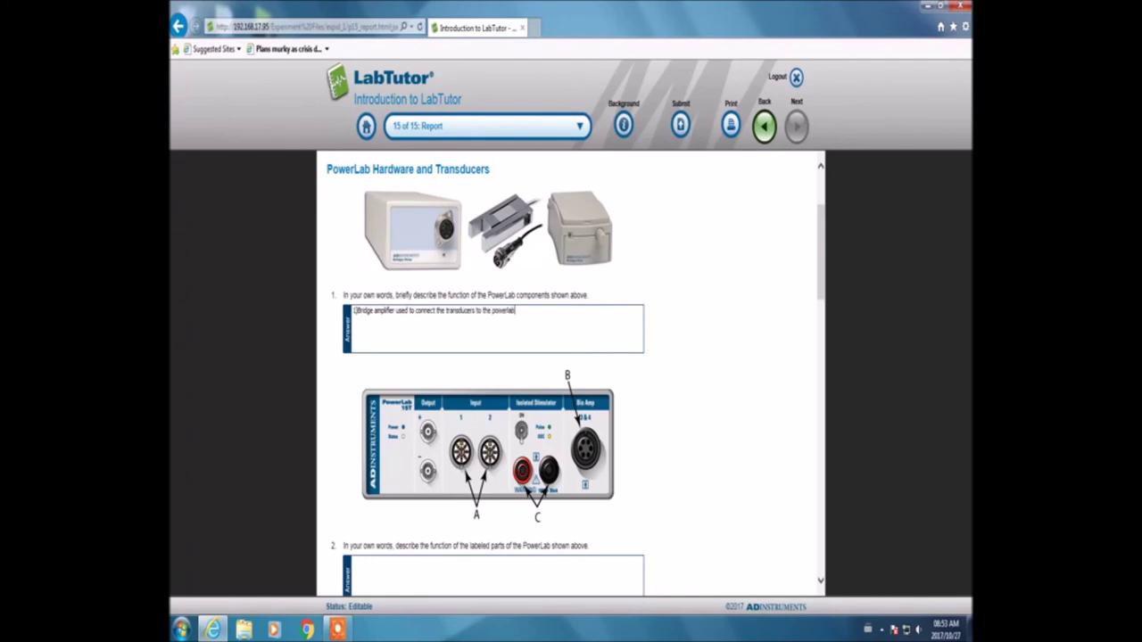
pyautogui.write('.')
pyautogui.press('Return')
pyautogui.write('2)Force and presure transducer used to measure forces and pressure. 3)Pod: ')
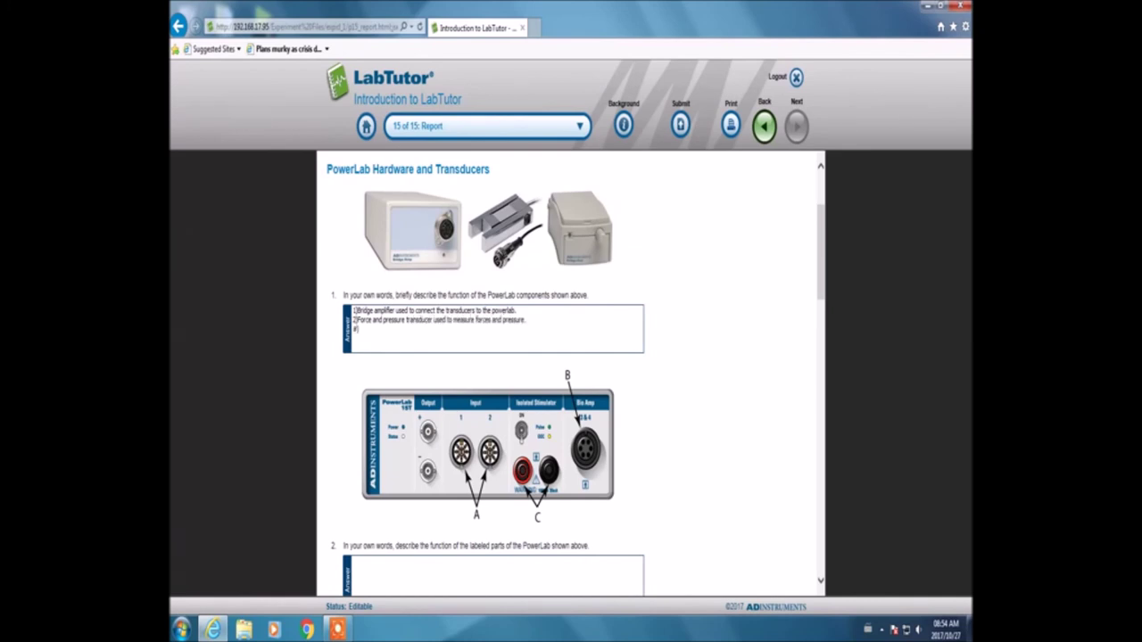
pyautogui.write('it is used for electro-oculography')
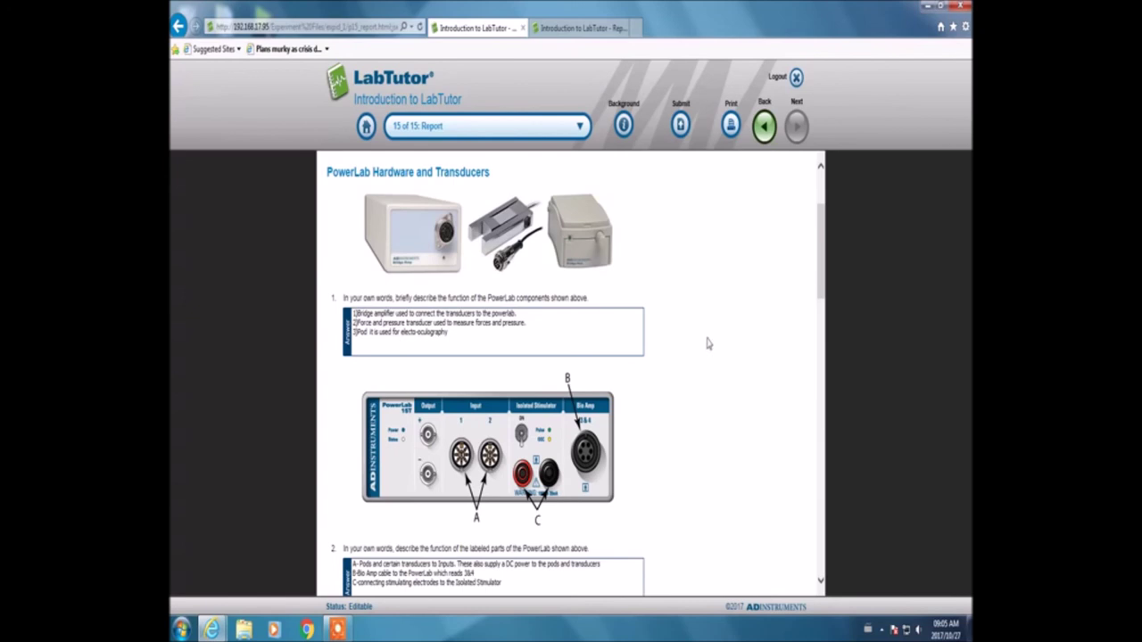
pyautogui.moveTo(339, 630)
pyautogui.scroll(-3, 765, 443)
pyautogui.scroll(-3, 764, 446)
pyautogui.scroll(-2, 765, 455)
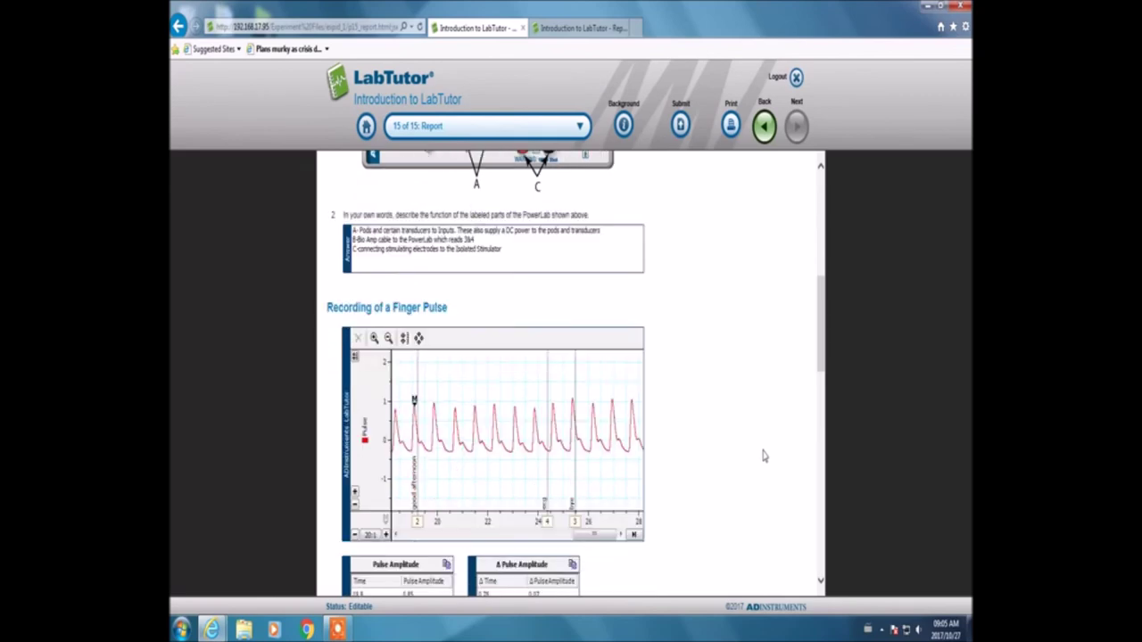
pyautogui.scroll(-5, 763, 457)
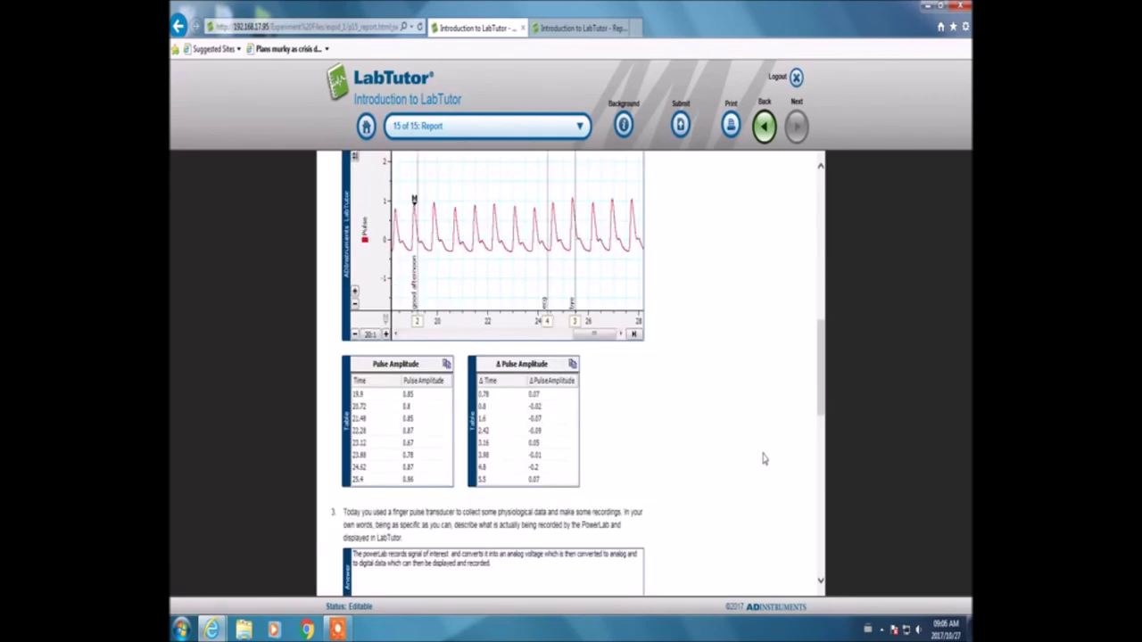
pyautogui.scroll(-5, 764, 458)
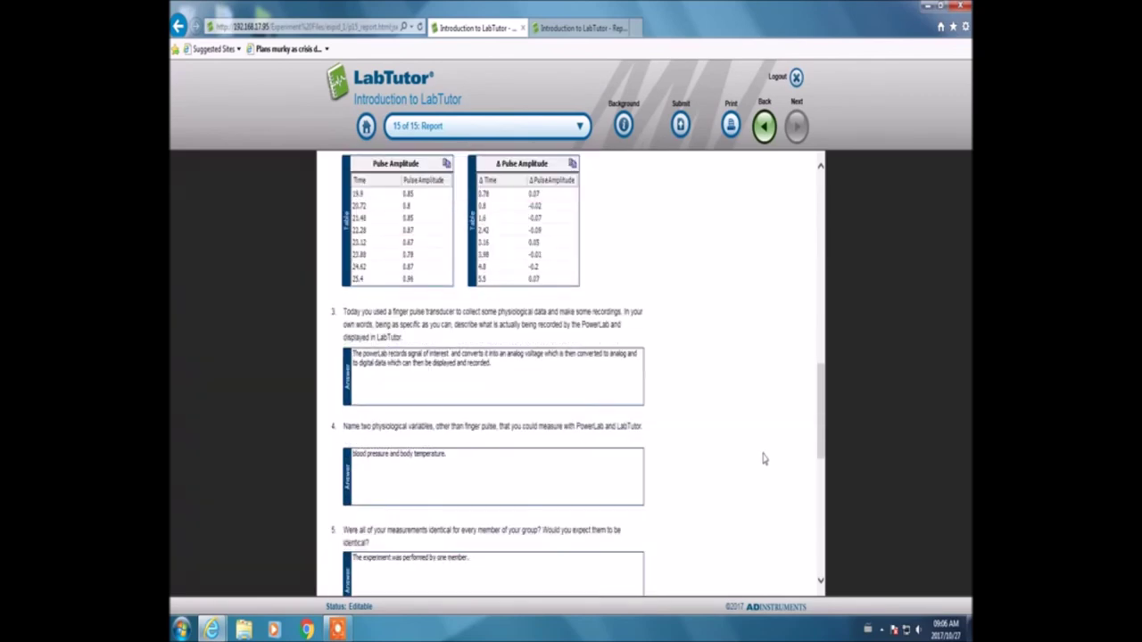
pyautogui.scroll(-7, 763, 459)
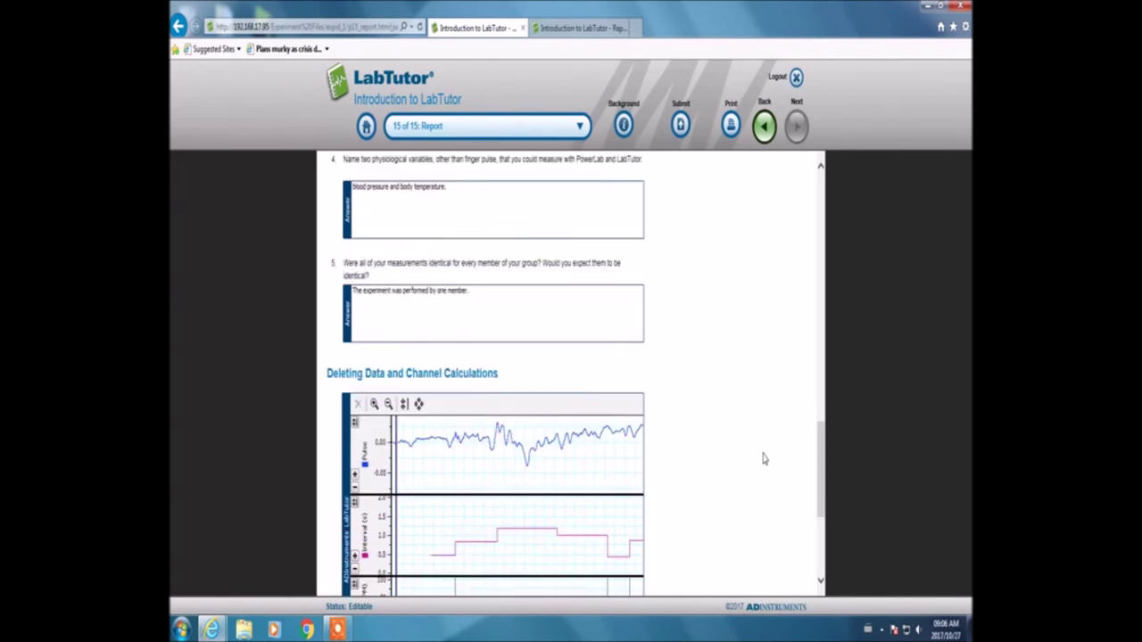
pyautogui.scroll(-3, 763, 458)
pyautogui.scroll(-3, 763, 458)
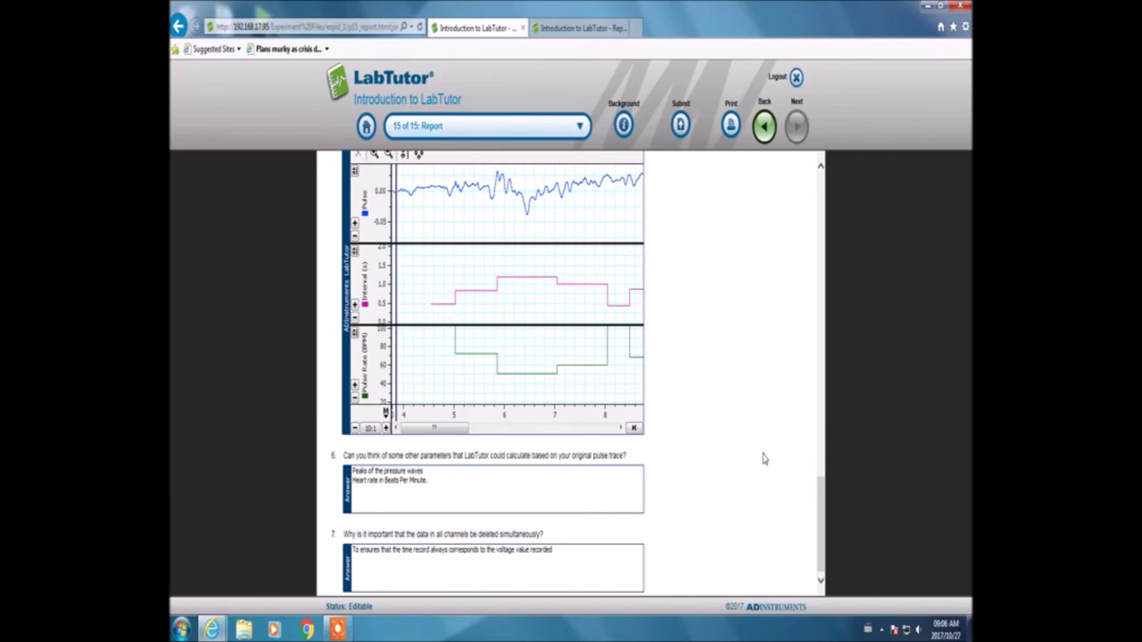
pyautogui.scroll(6, 764, 459)
pyautogui.scroll(9, 764, 458)
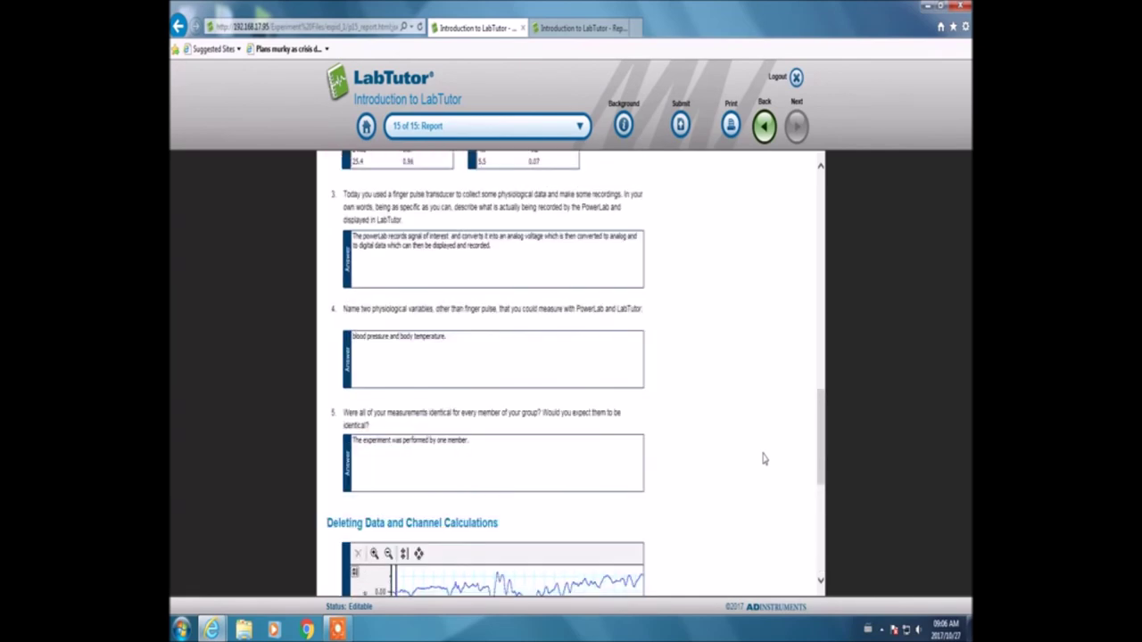
pyautogui.scroll(5, 764, 459)
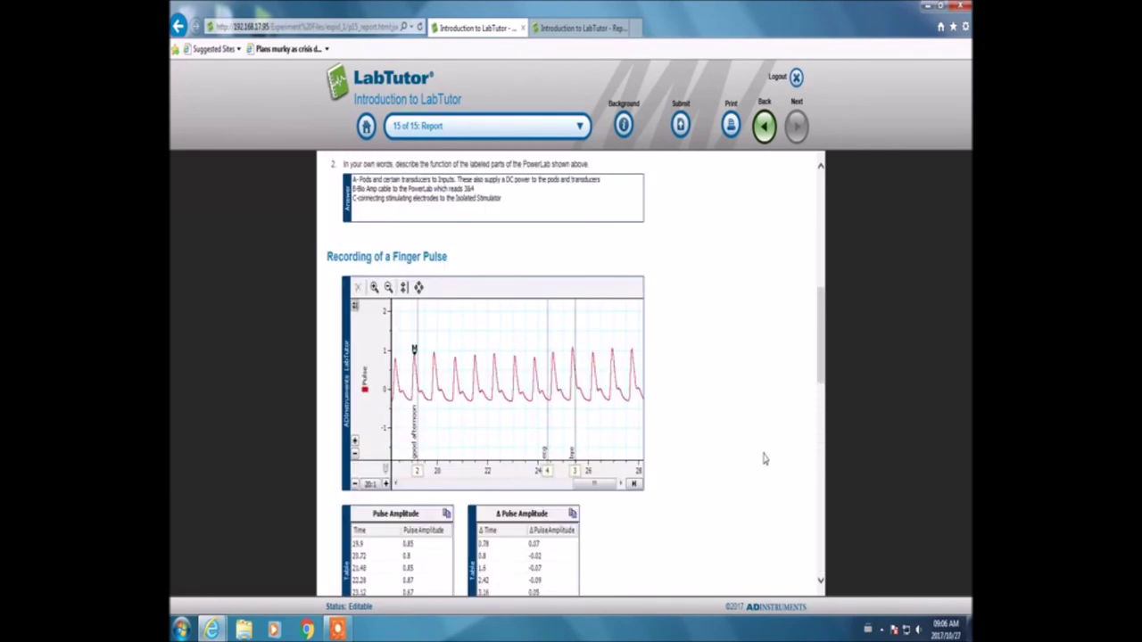
pyautogui.scroll(12, 763, 459)
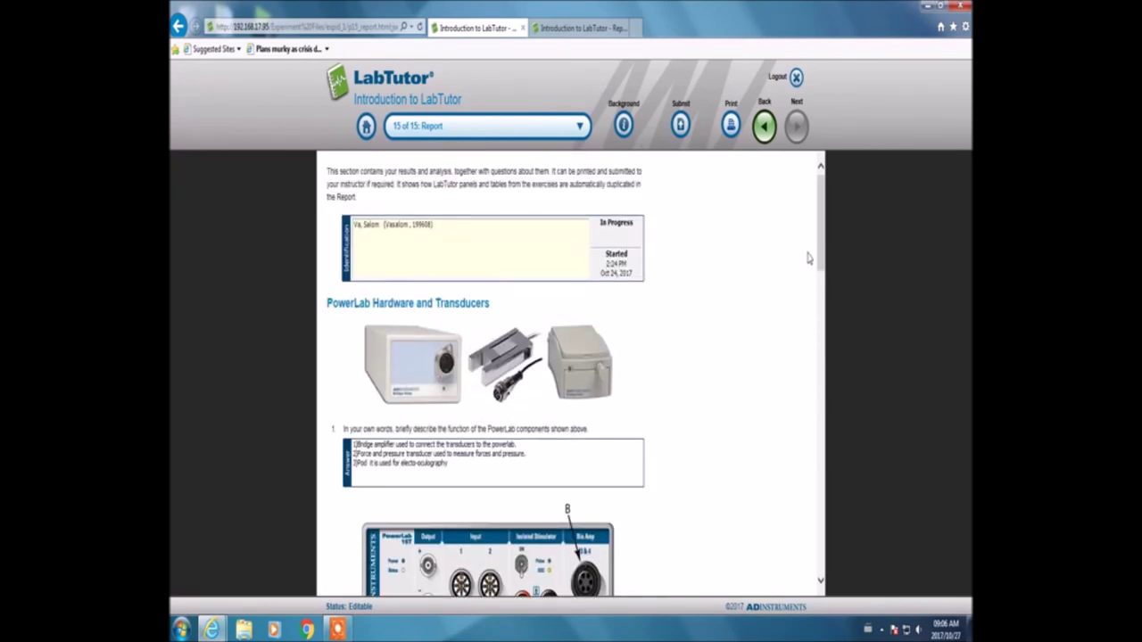
pyautogui.click(679, 125)
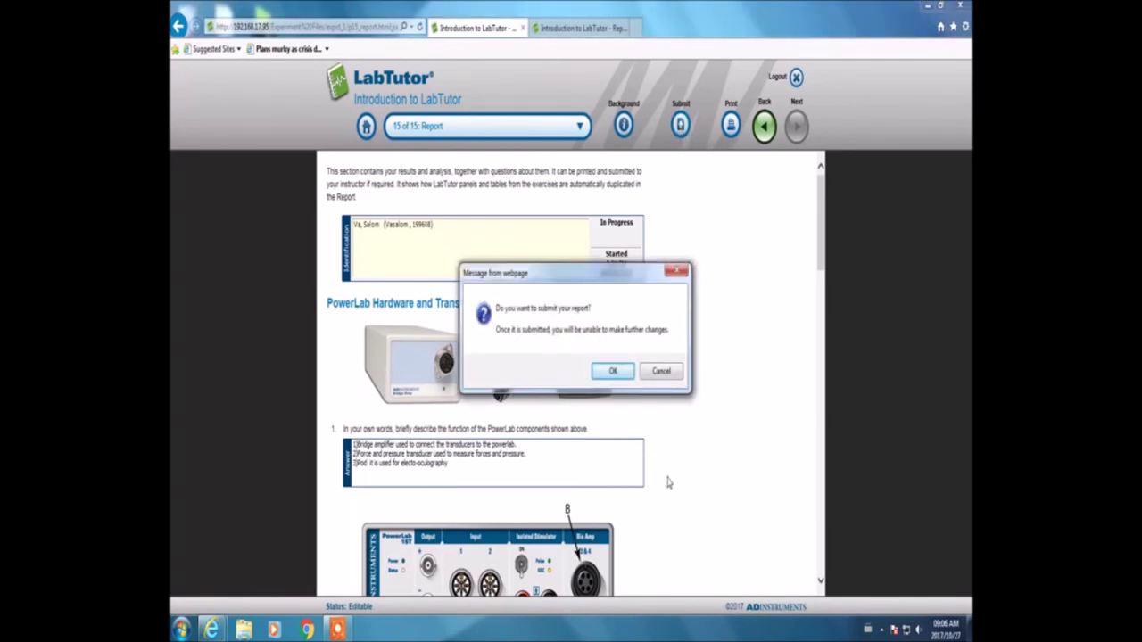
# Confirm the report submission with OK.
pyautogui.click(612, 372)
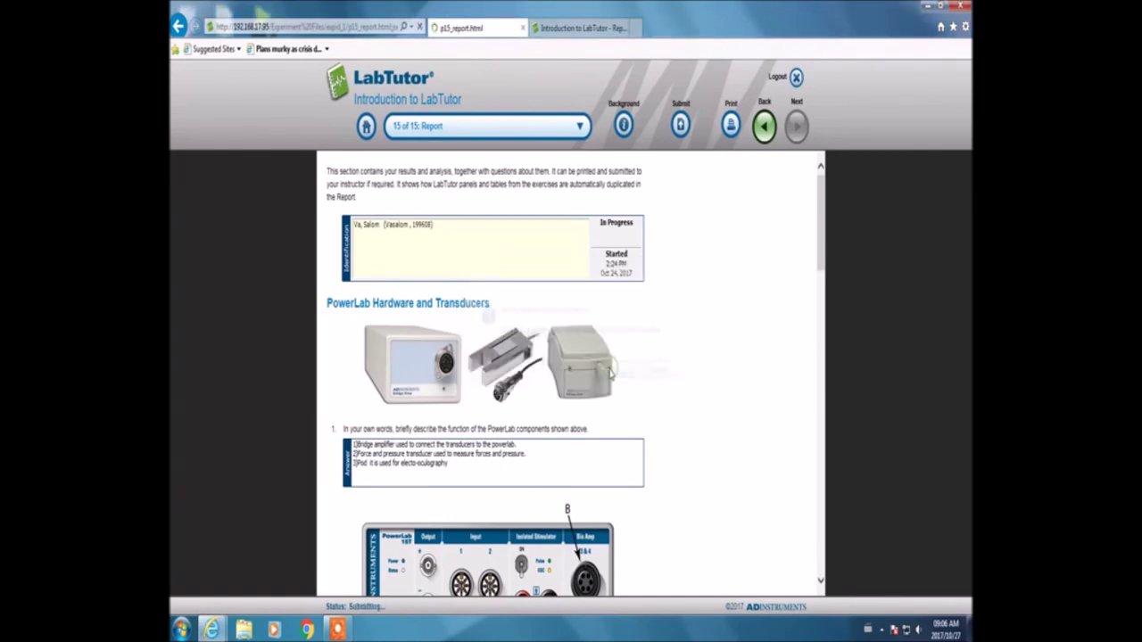